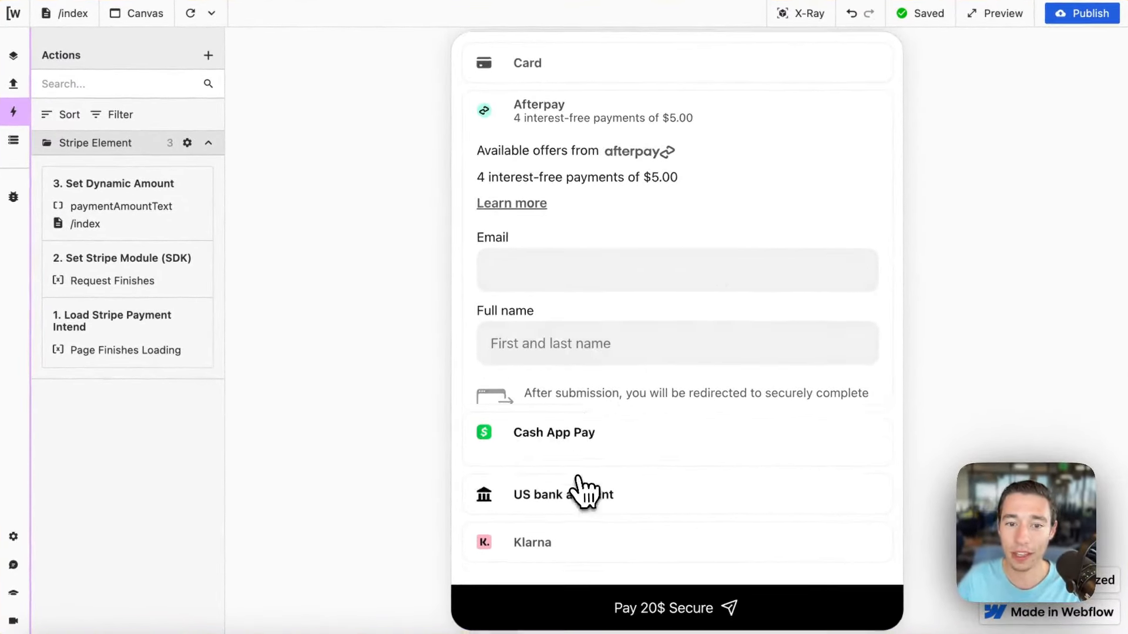
# - Preview the Cash App Pay, US bank account, Klarna and Card payment methods in the Stripe payment form
pyautogui.click(582, 446)
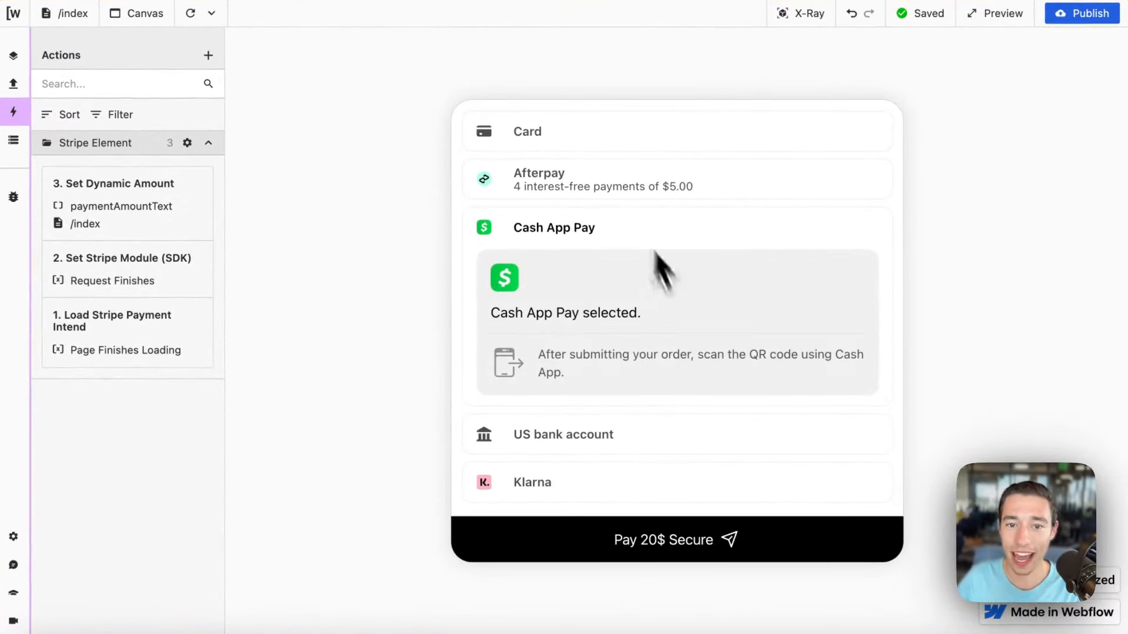
pyautogui.click(558, 441)
pyautogui.scroll(-3, 646, 423)
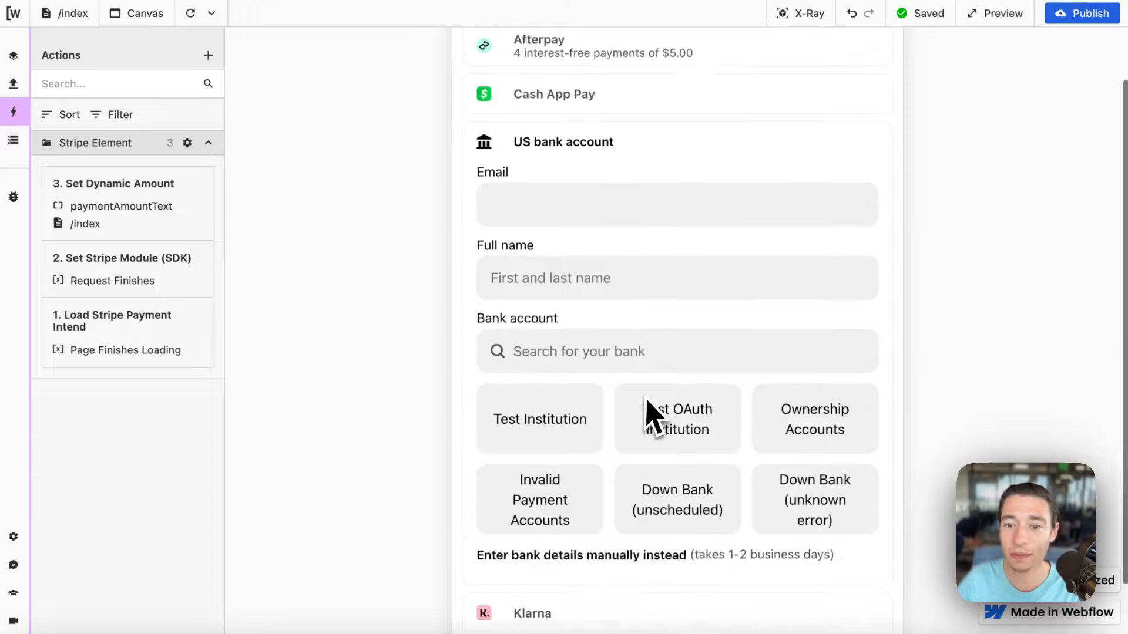
pyautogui.click(597, 581)
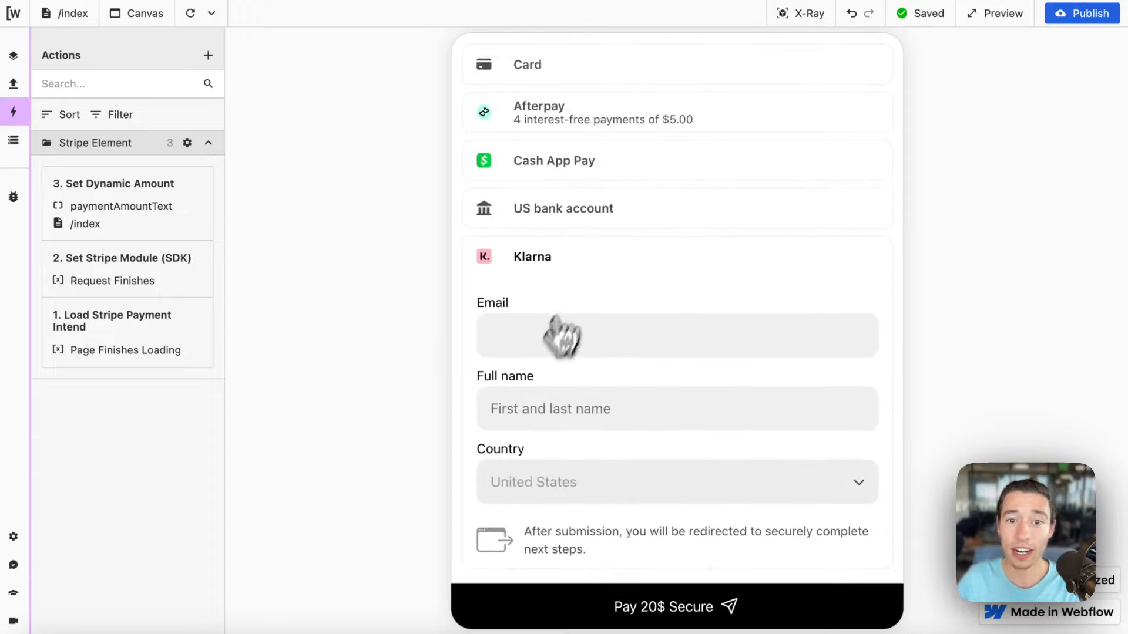
pyautogui.click(770, 83)
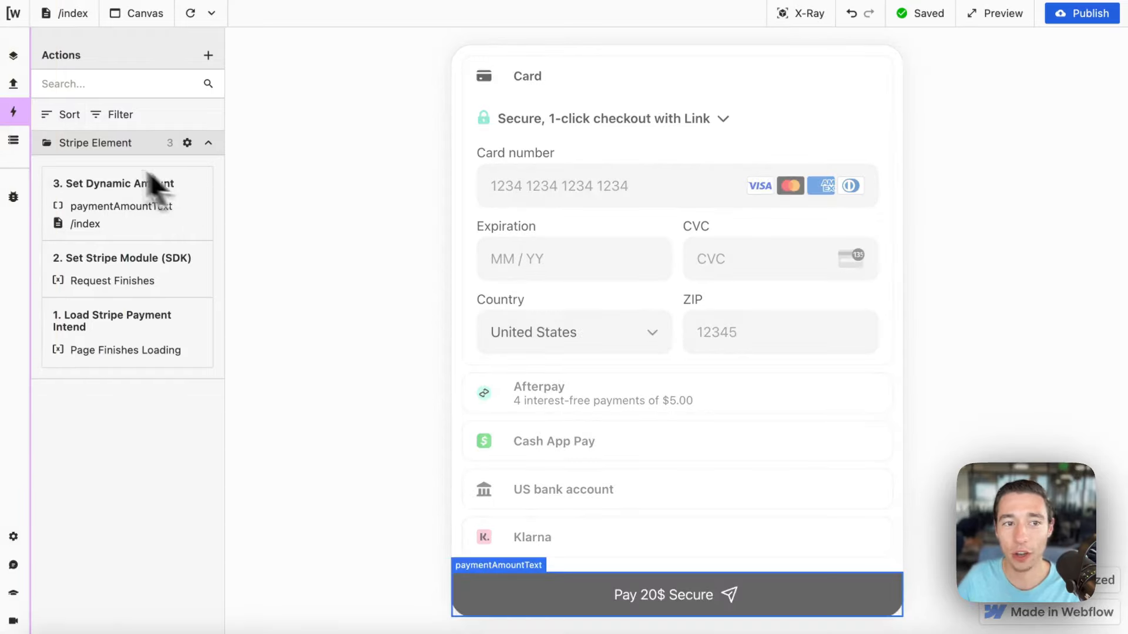
# - Switch to Webflow, review the Stripe v3 script in the Home page's head custom code, and save the page settings
pyautogui.moveTo(2, 170)
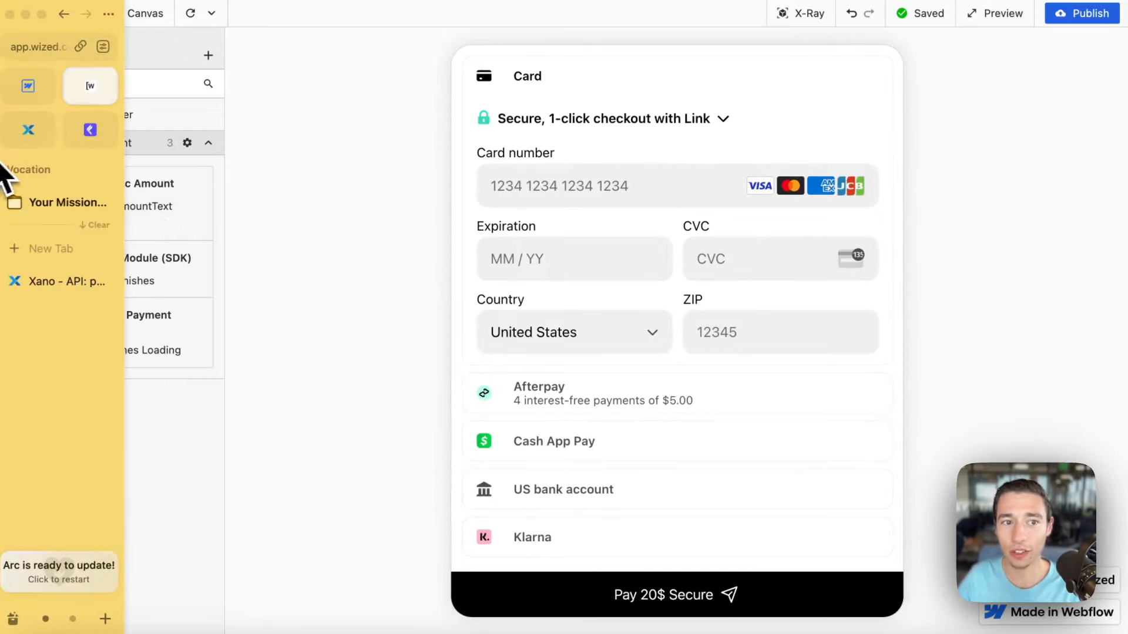
pyautogui.click(28, 85)
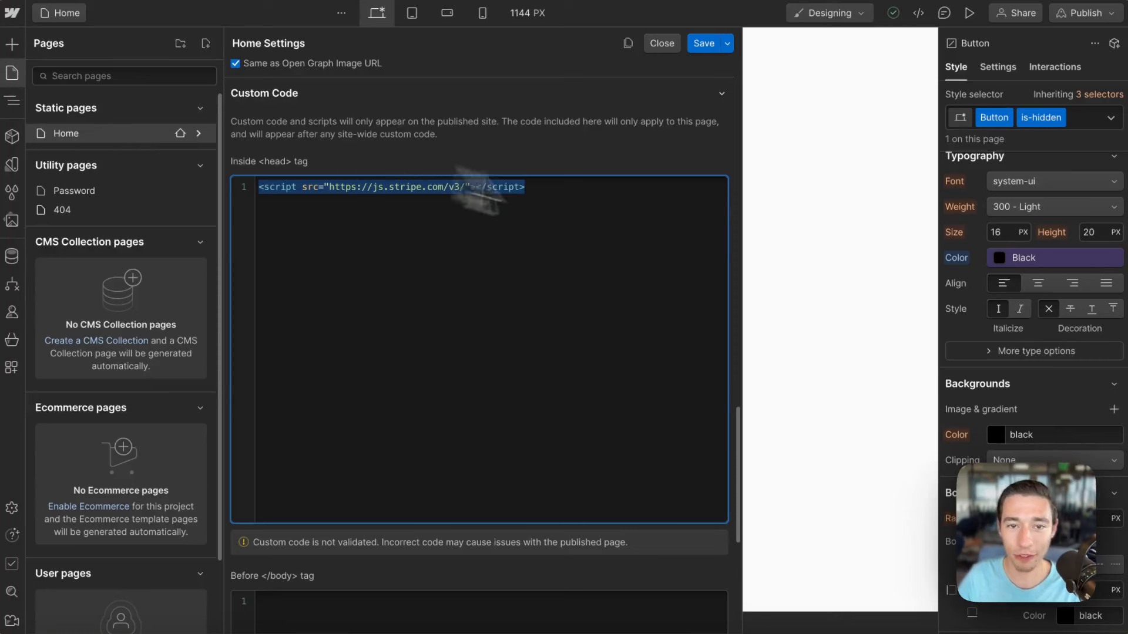
pyautogui.moveTo(549, 186); pyautogui.dragTo(276, 189)
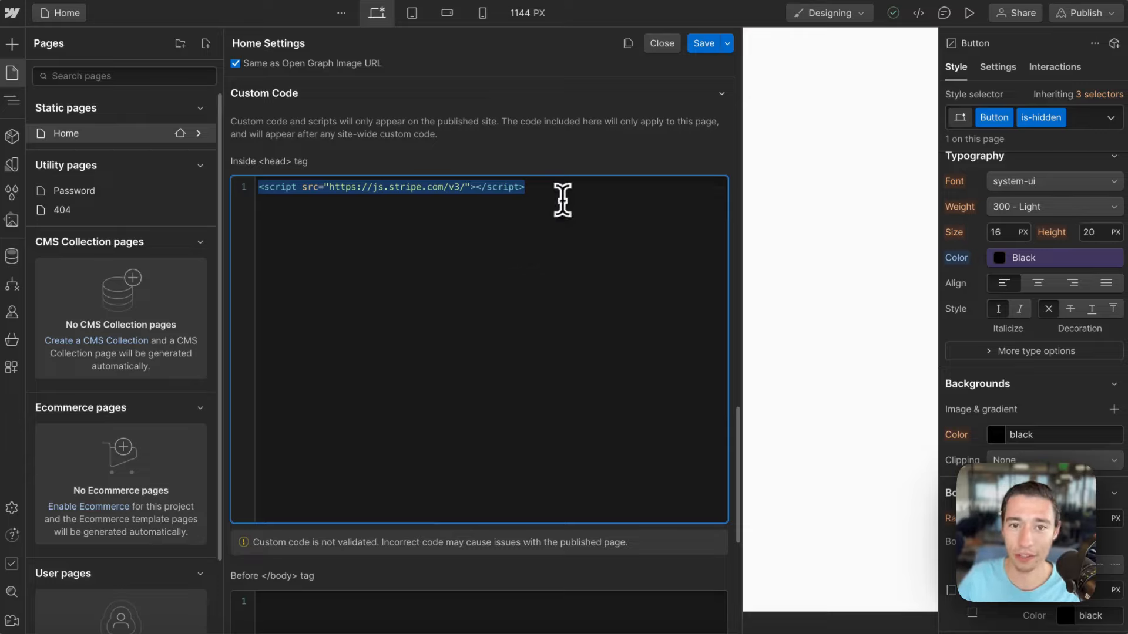
pyautogui.moveTo(565, 195); pyautogui.dragTo(234, 192)
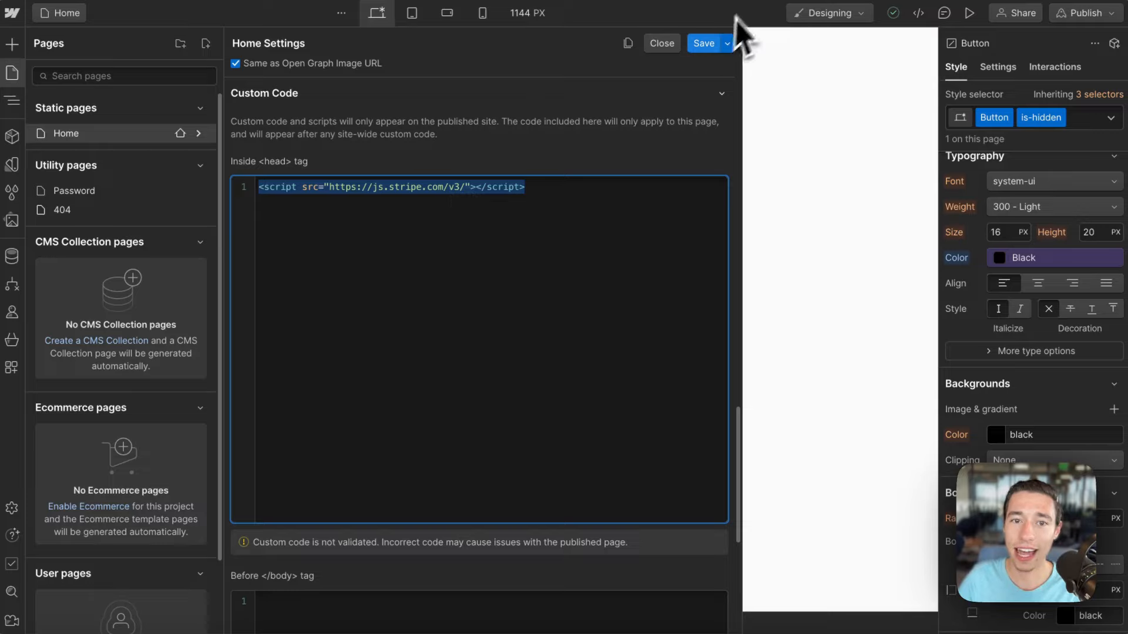
pyautogui.click(477, 188)
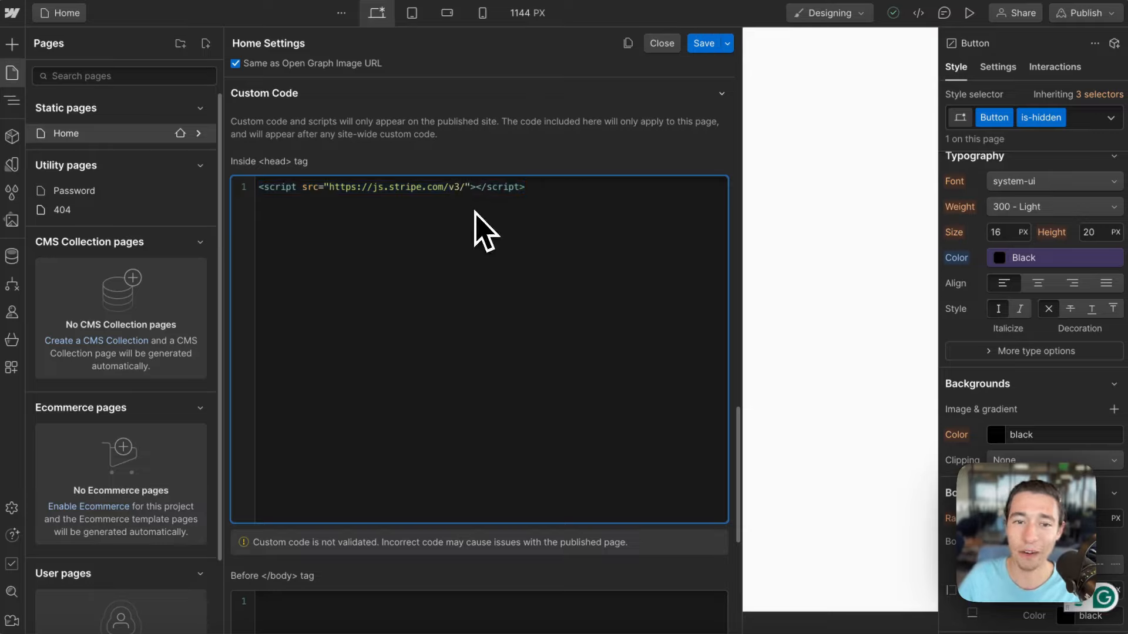
pyautogui.click(702, 44)
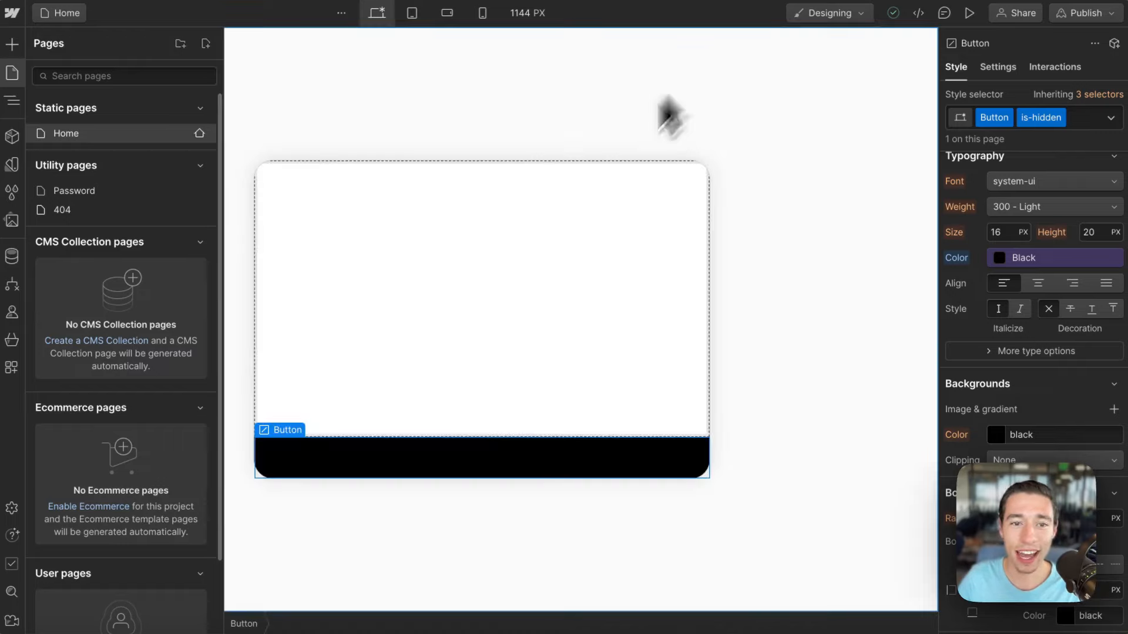
# - Inspect the id attribute's name and value on the stripe-elements_form wrapper
pyautogui.click(352, 194)
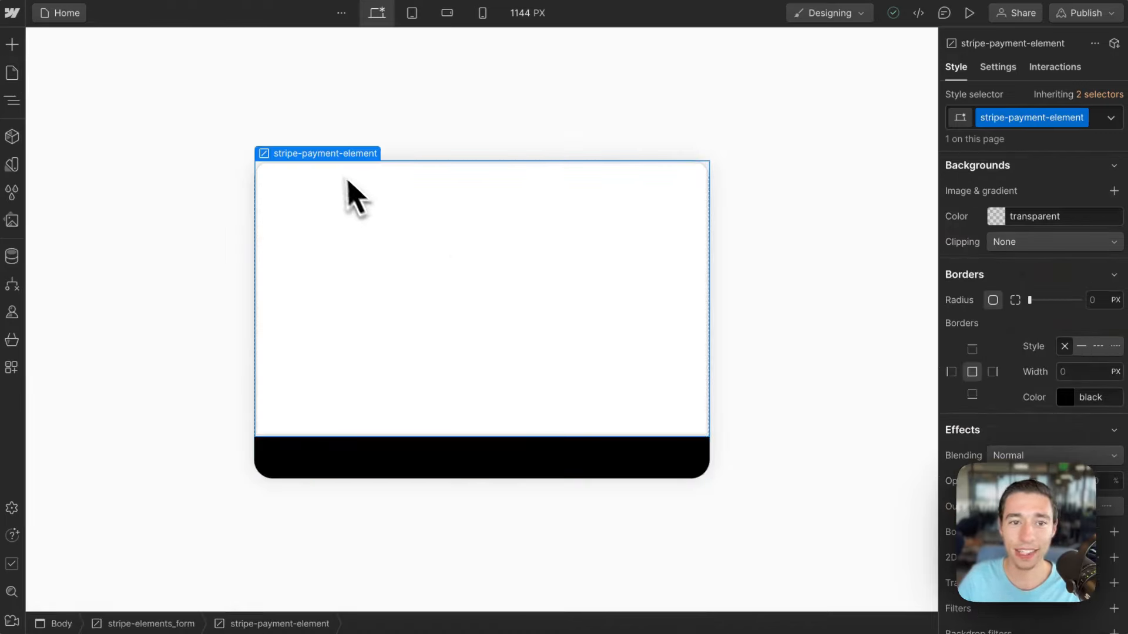
pyautogui.moveTo(325, 156)
pyautogui.click(301, 137)
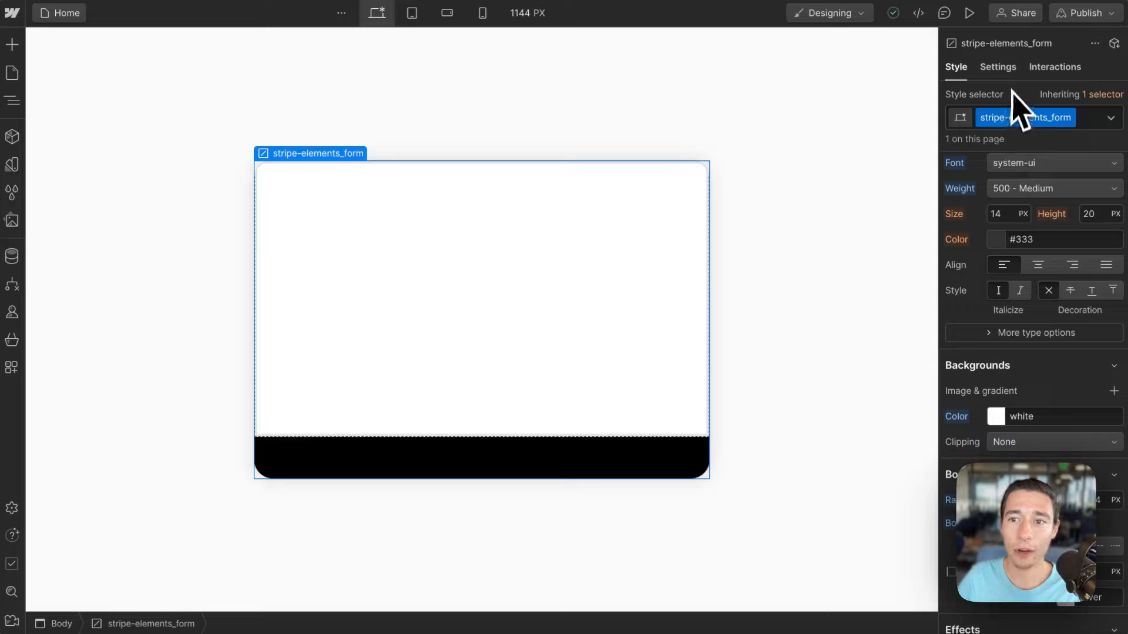
pyautogui.click(1000, 69)
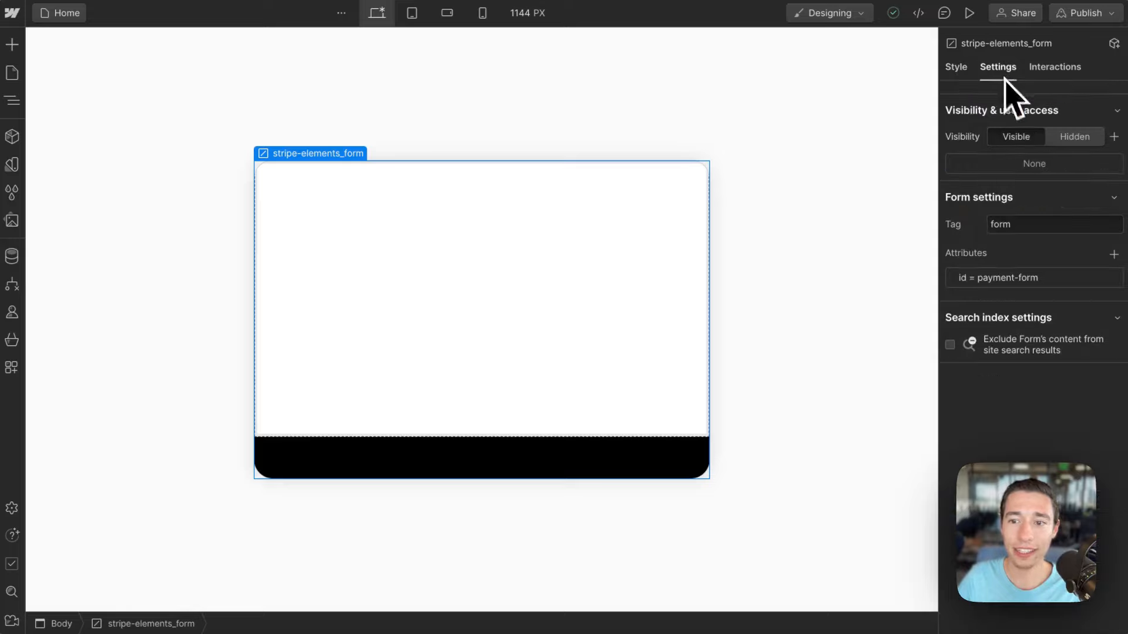
pyautogui.click(1024, 283)
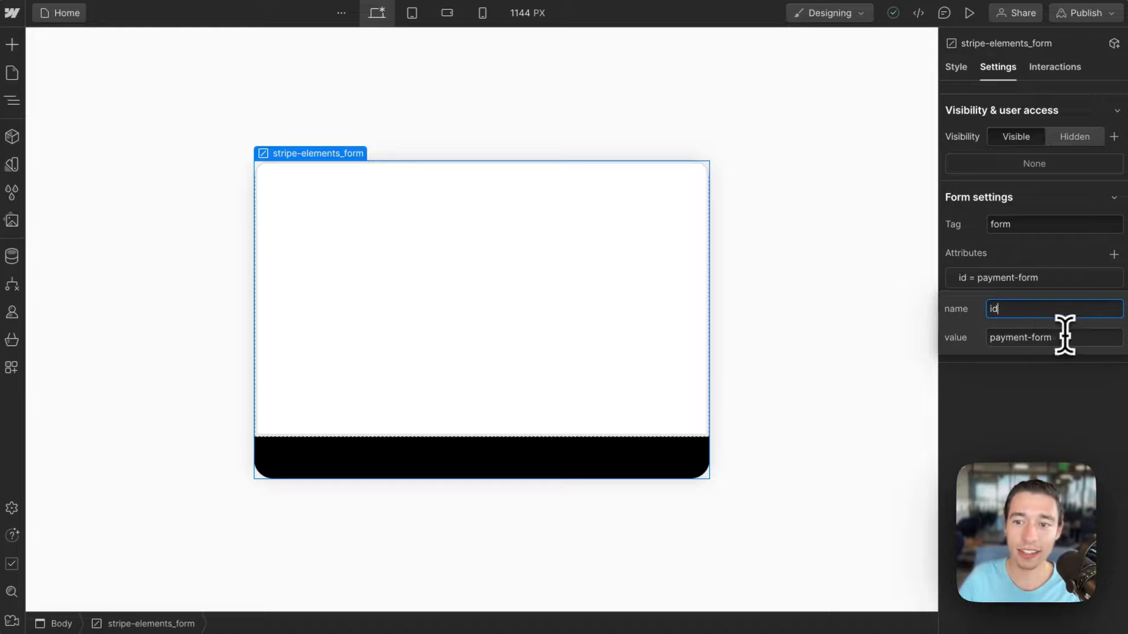
pyautogui.moveTo(1065, 338); pyautogui.dragTo(989, 338)
pyautogui.doubleClick(988, 310)
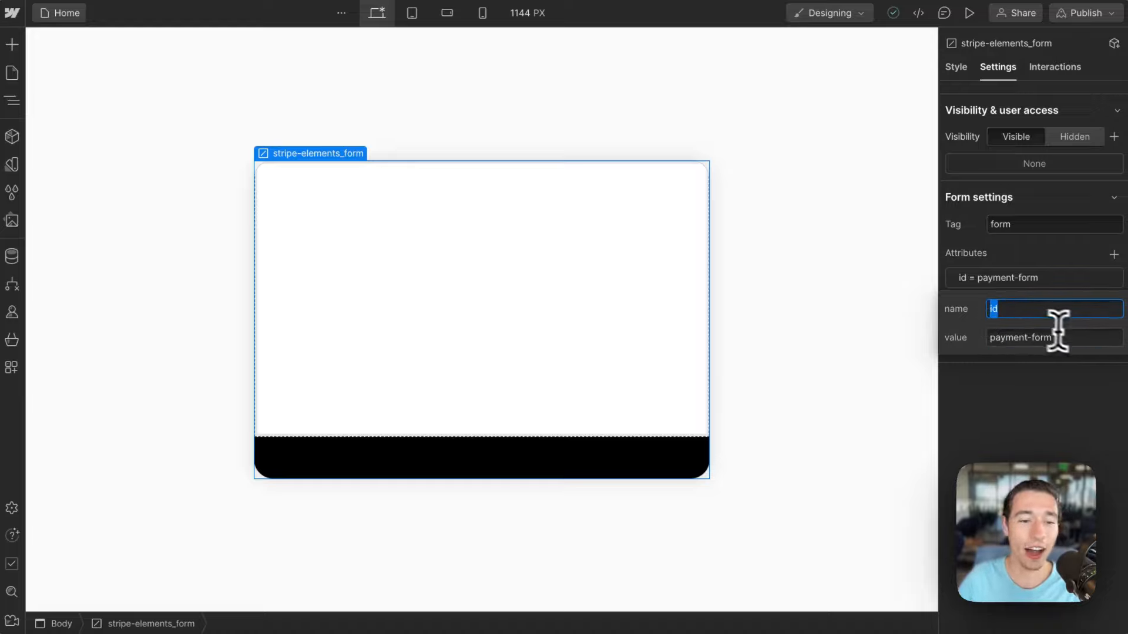
pyautogui.moveTo(1075, 339); pyautogui.dragTo(956, 339)
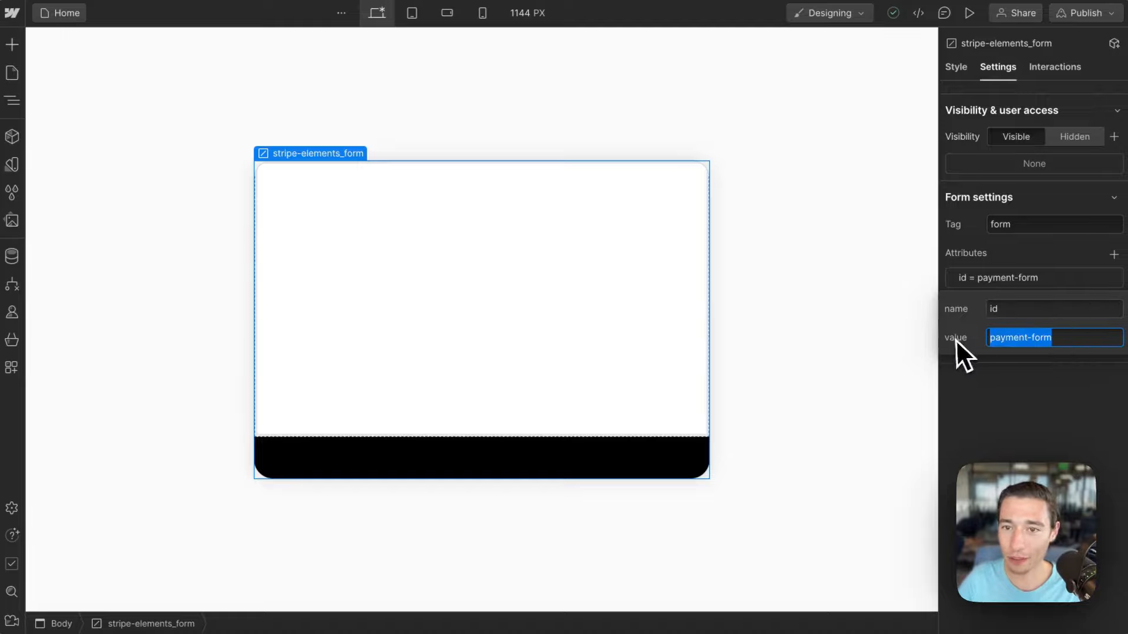
pyautogui.click(1029, 251)
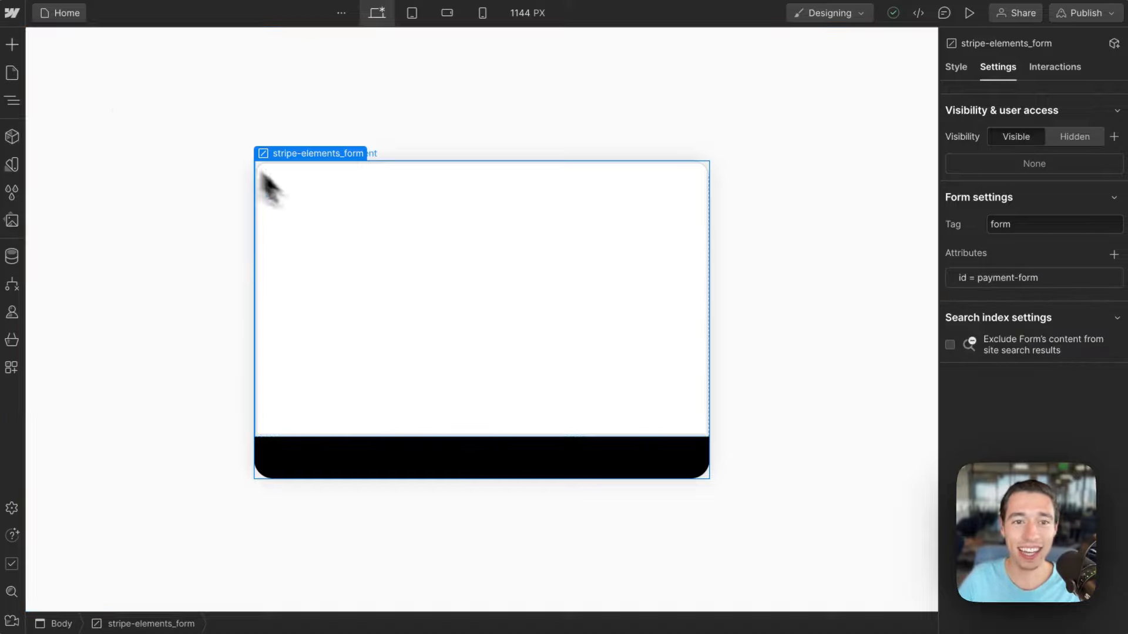
# - Inspect the tag and id attribute of the stripe-payment-element div inside the form
pyautogui.click(317, 208)
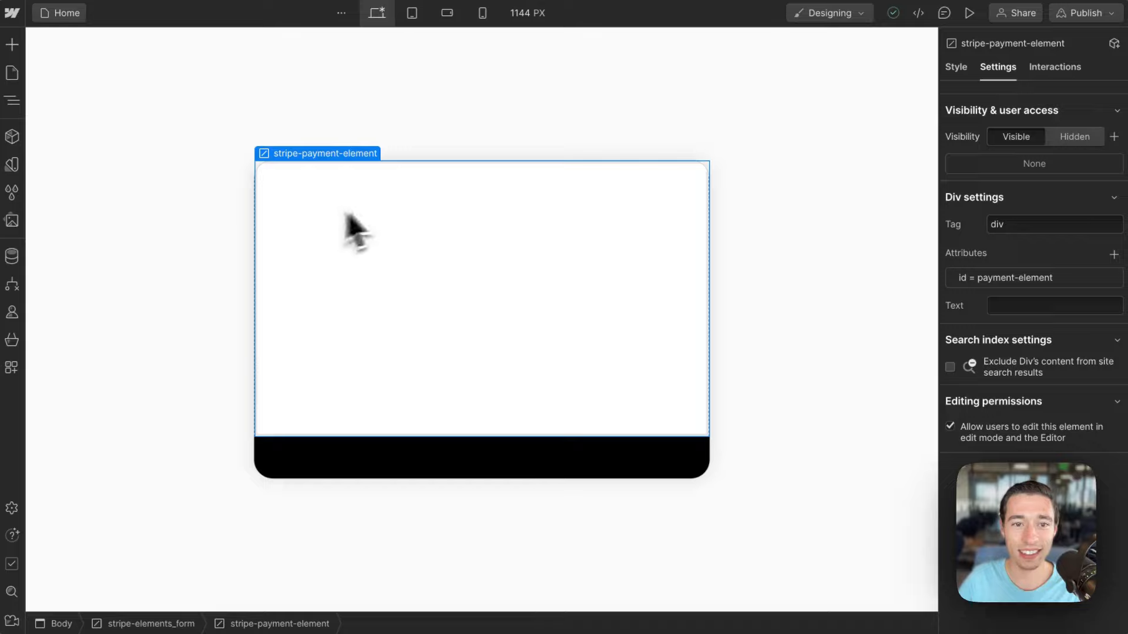
pyautogui.click(1030, 226)
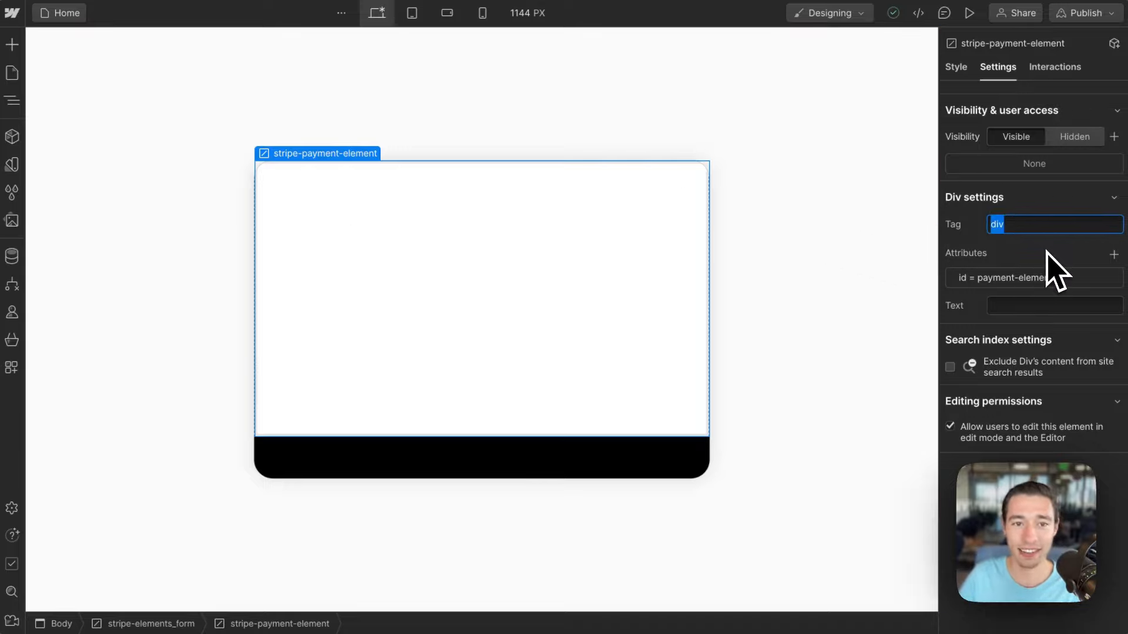
pyautogui.click(1031, 278)
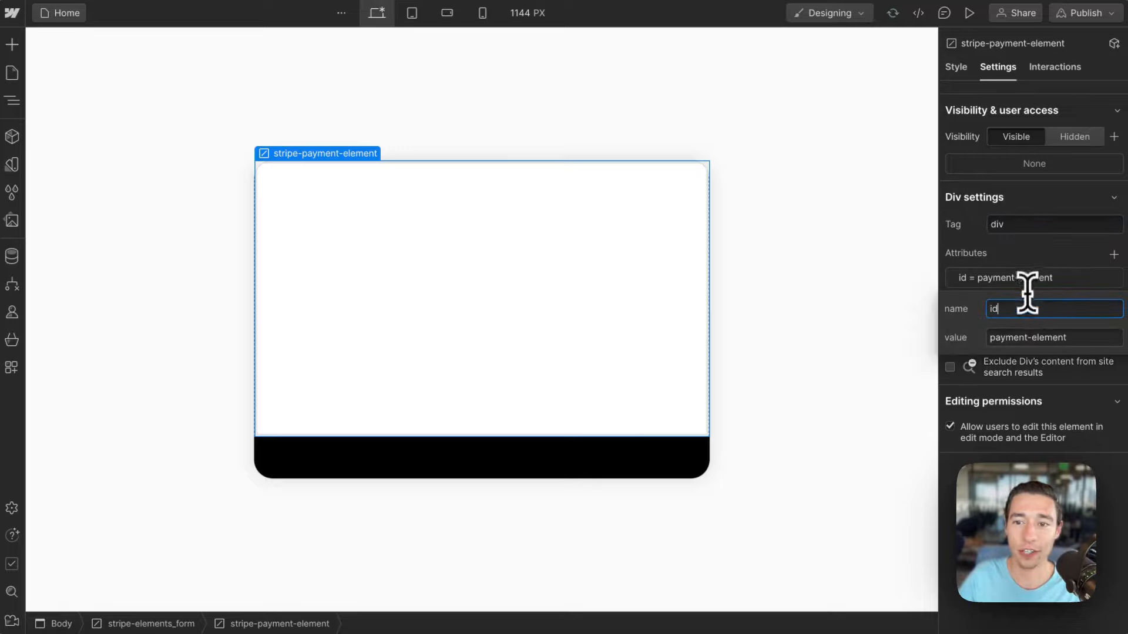
pyautogui.click(1100, 339)
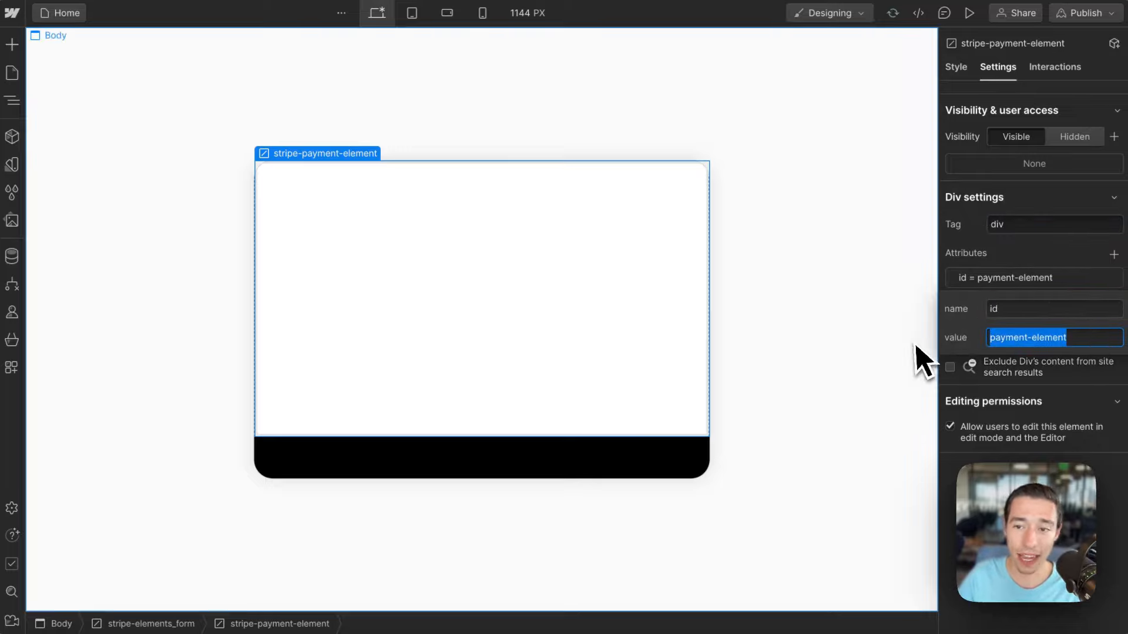
pyautogui.click(1016, 257)
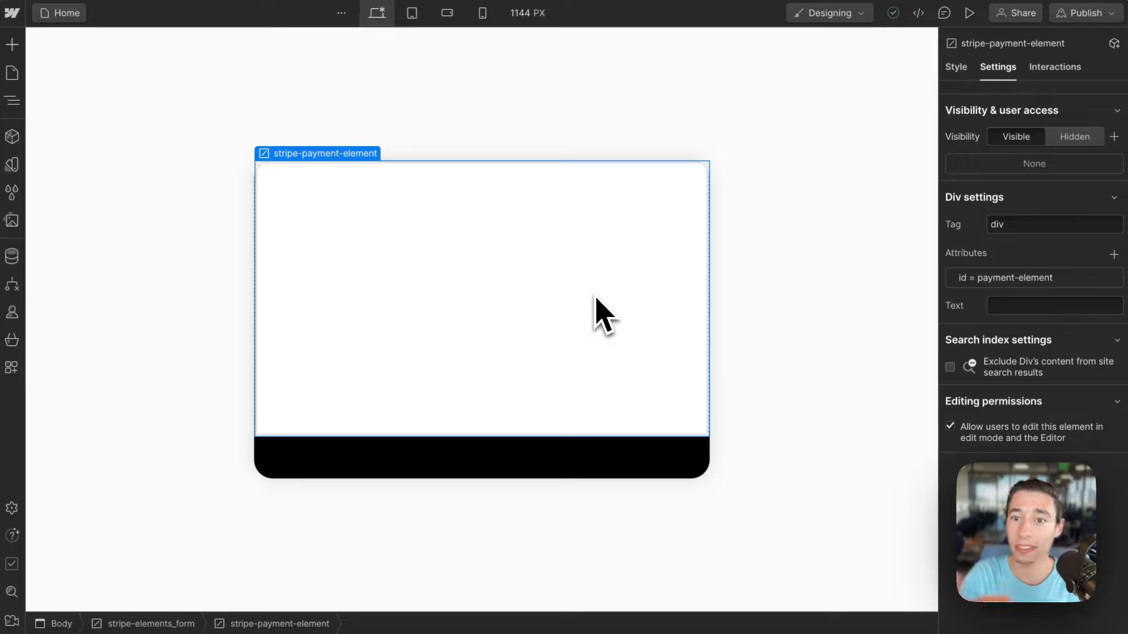
# - Inspect the HTML tag and id attribute of the form's black submit button
pyautogui.click(566, 460)
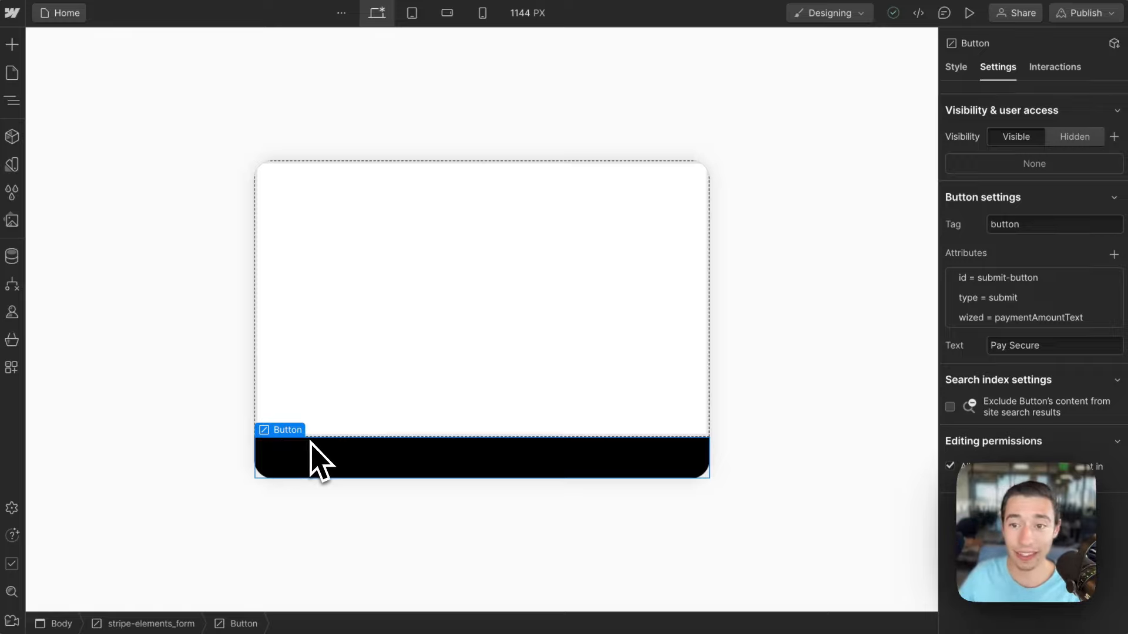
pyautogui.doubleClick(1045, 224)
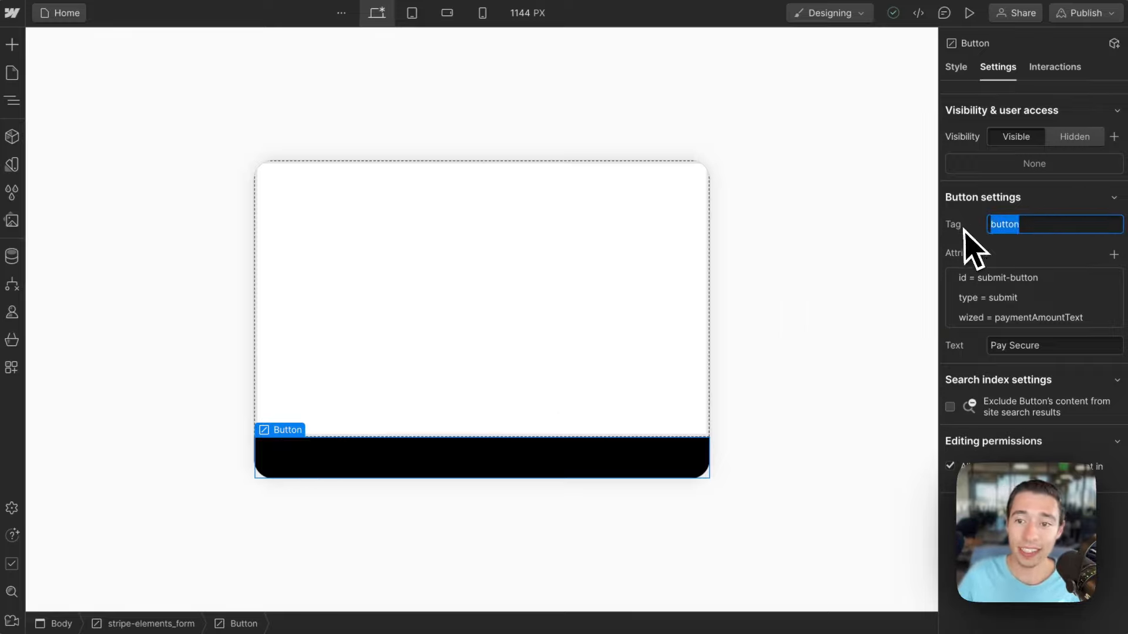
pyautogui.click(998, 278)
pyautogui.click(1058, 338)
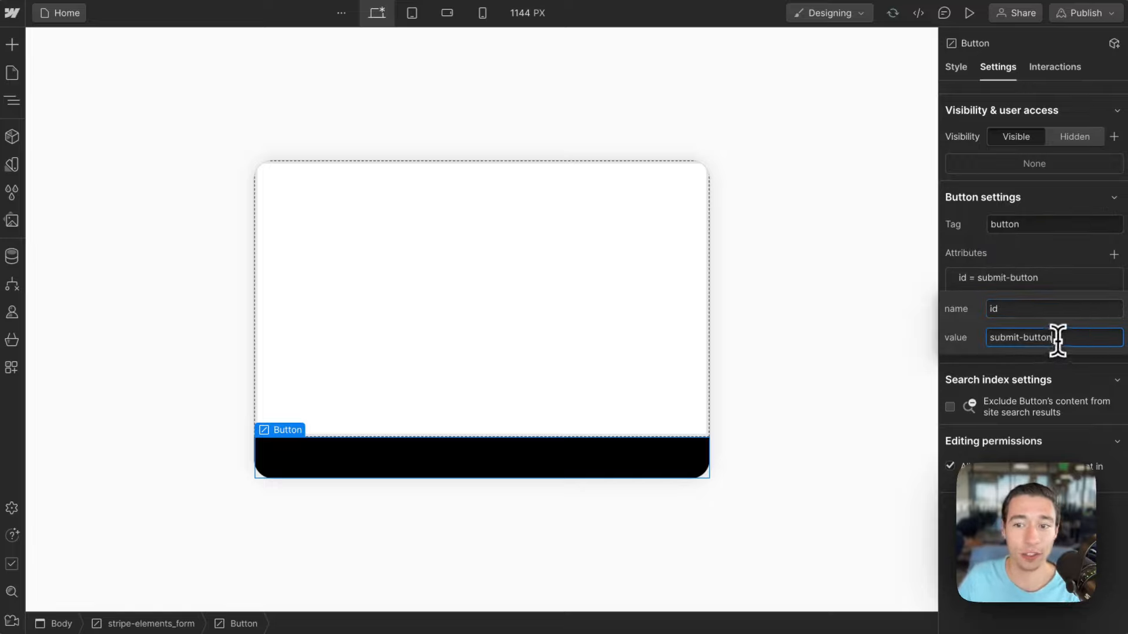
pyautogui.moveTo(1057, 339); pyautogui.dragTo(969, 339)
pyautogui.click(1023, 252)
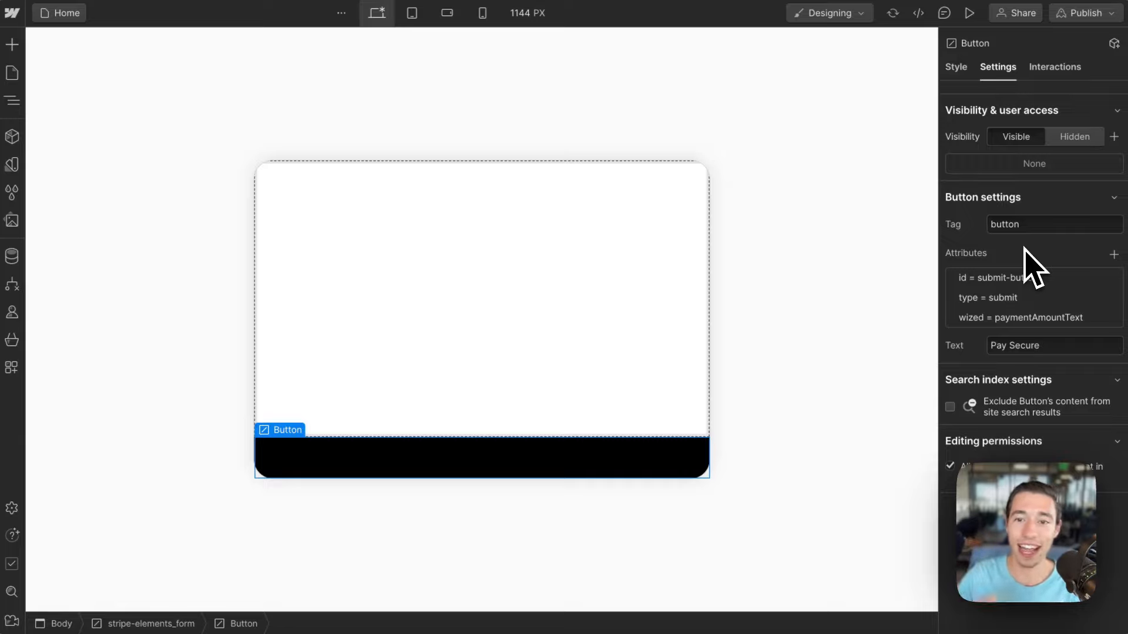
# - Examine the submit button's type and wized attributes, including their names and values
pyautogui.click(1022, 297)
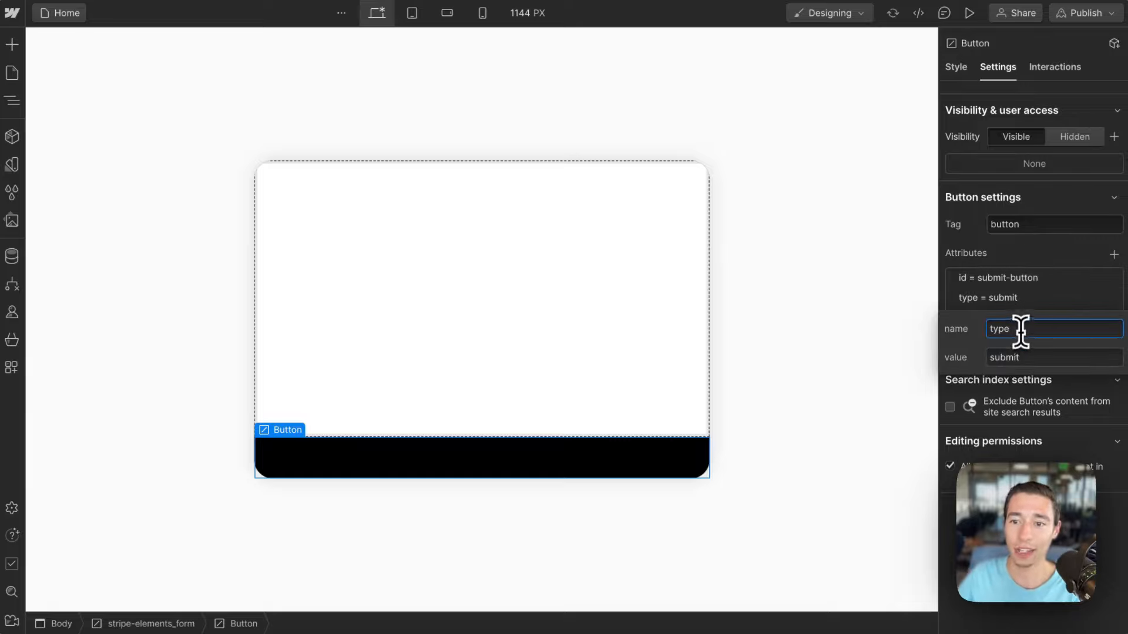
pyautogui.moveTo(1019, 327); pyautogui.dragTo(924, 359)
pyautogui.moveTo(1026, 359); pyautogui.dragTo(978, 351)
pyautogui.click(1035, 284)
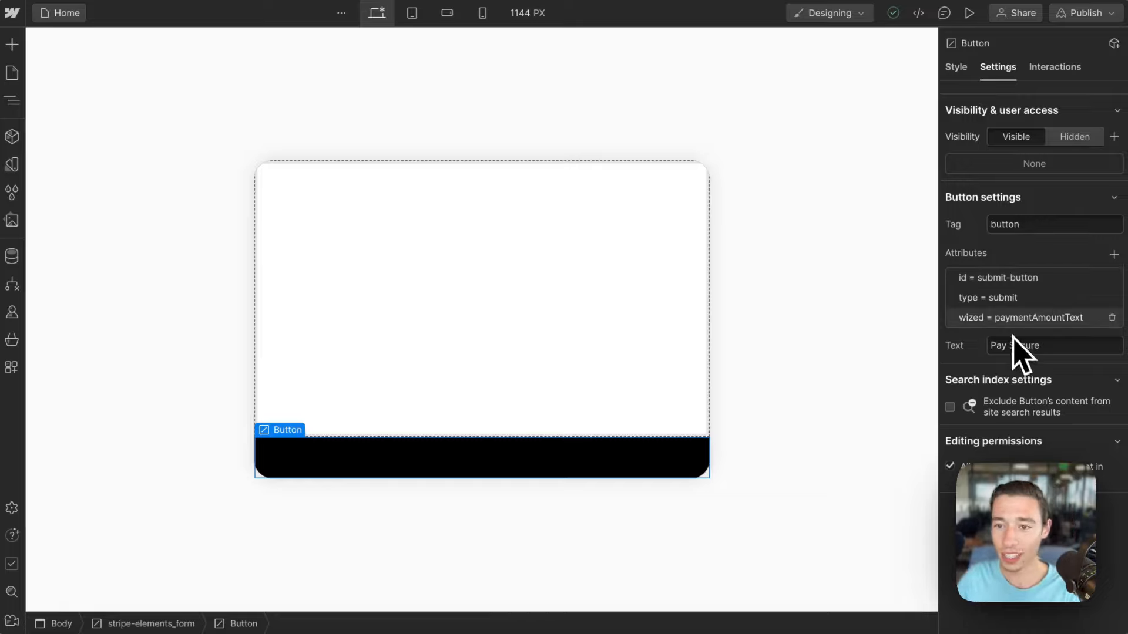
pyautogui.click(1019, 319)
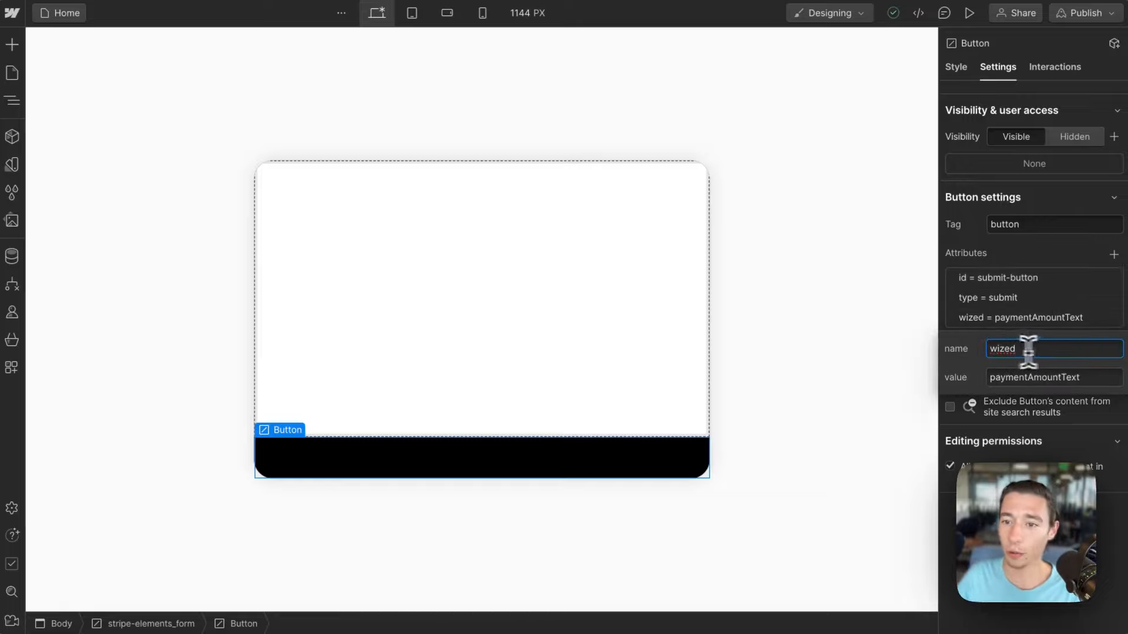
pyautogui.moveTo(1030, 348); pyautogui.dragTo(967, 378)
pyautogui.moveTo(1092, 378); pyautogui.dragTo(951, 396)
pyautogui.press('Escape')
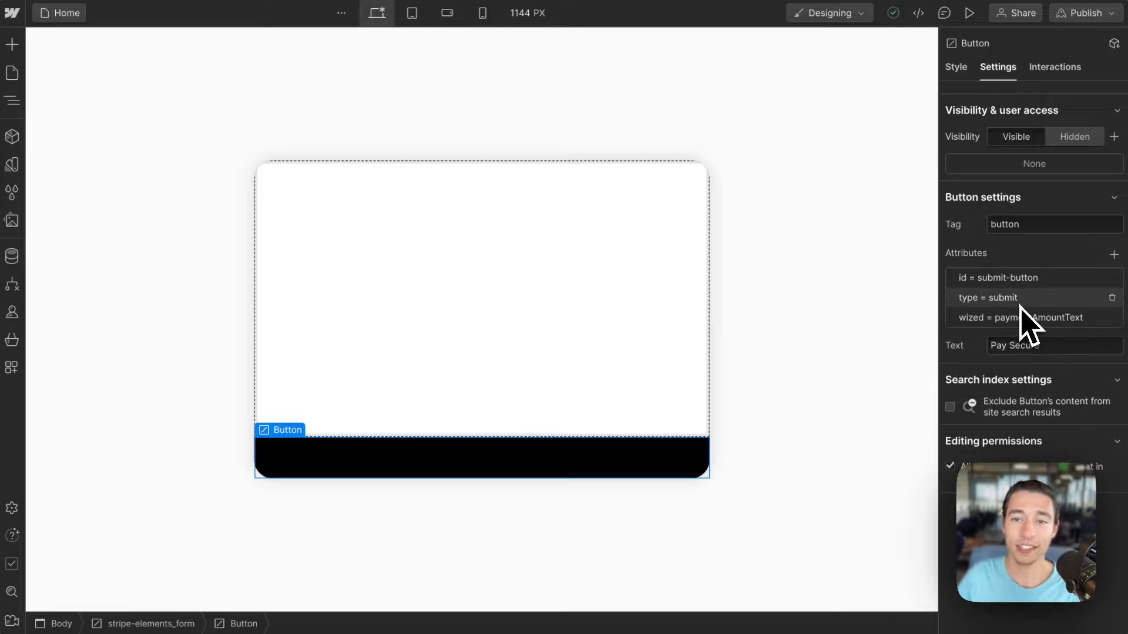
# - Remove the is-hidden combo class from the submit button to reveal its label, and reapply the class
pyautogui.click(956, 67)
pyautogui.click(1076, 121)
pyautogui.press('BackSpace')
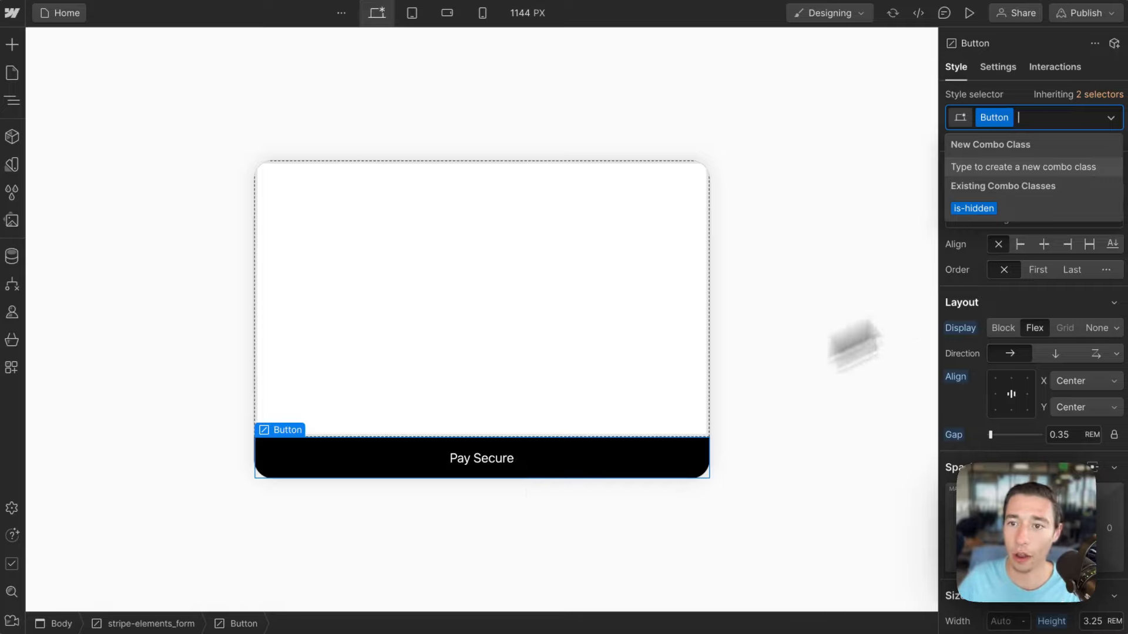
pyautogui.click(974, 210)
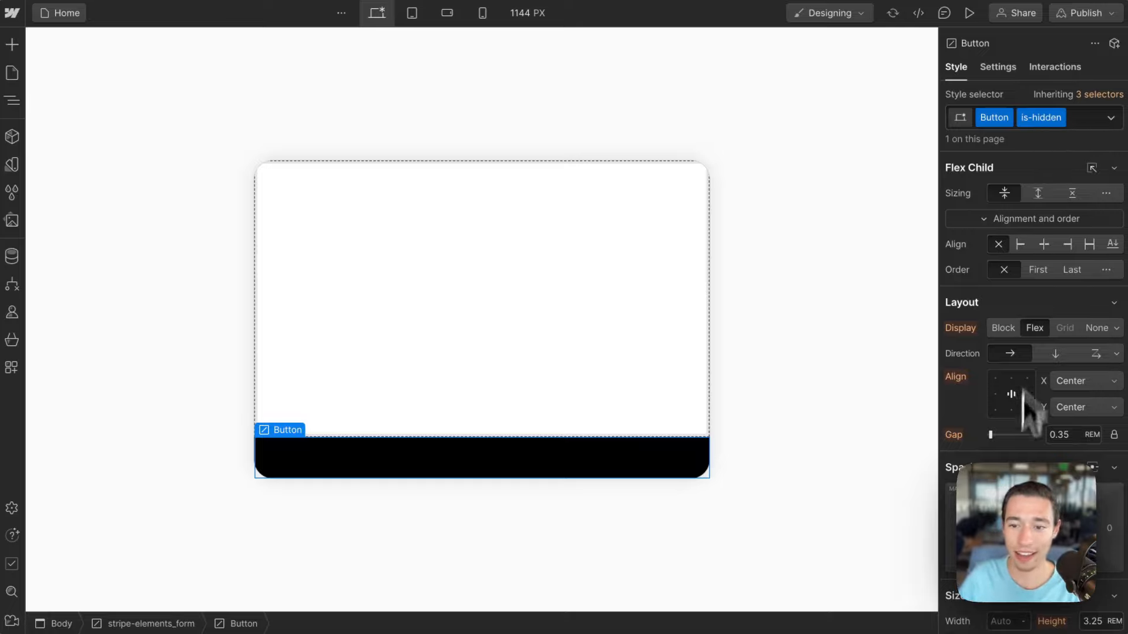
# - Compare the submit button's typography color with and without the is-hidden combo class, leaving the class applied
pyautogui.scroll(-8, 1022, 405)
pyautogui.scroll(-4, 1011, 382)
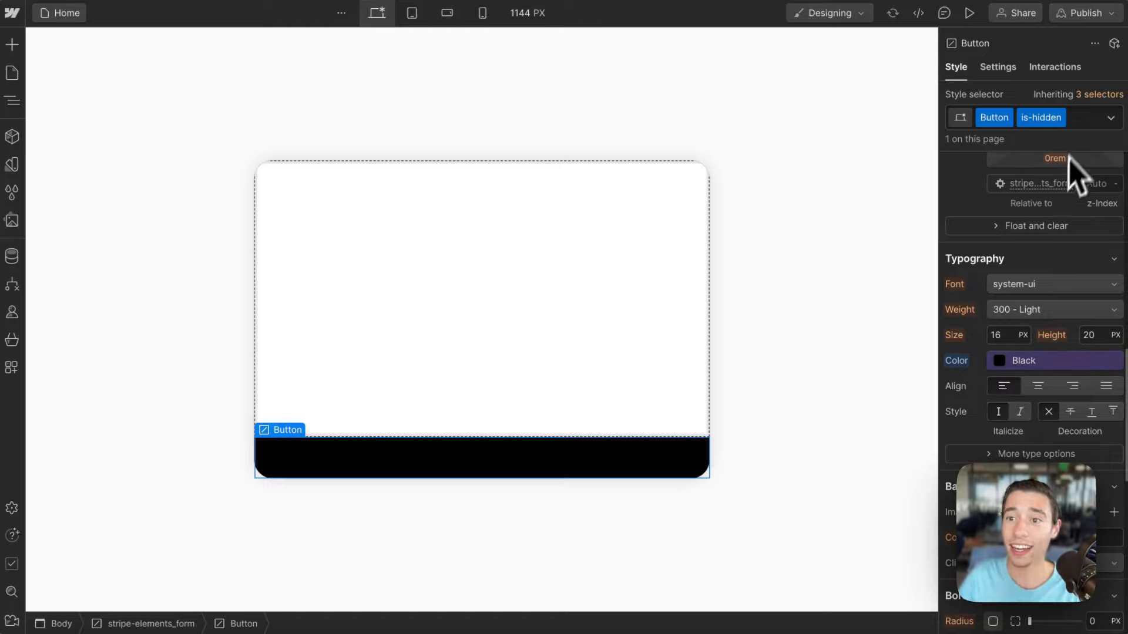
pyautogui.click(1080, 119)
pyautogui.press('BackSpace')
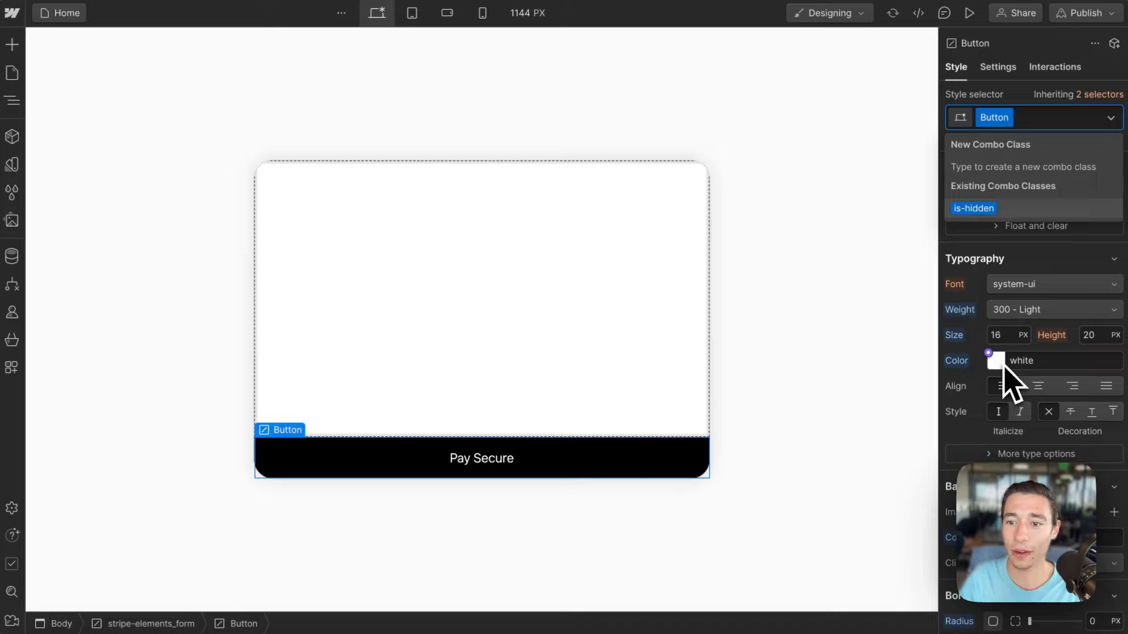
pyautogui.click(1008, 209)
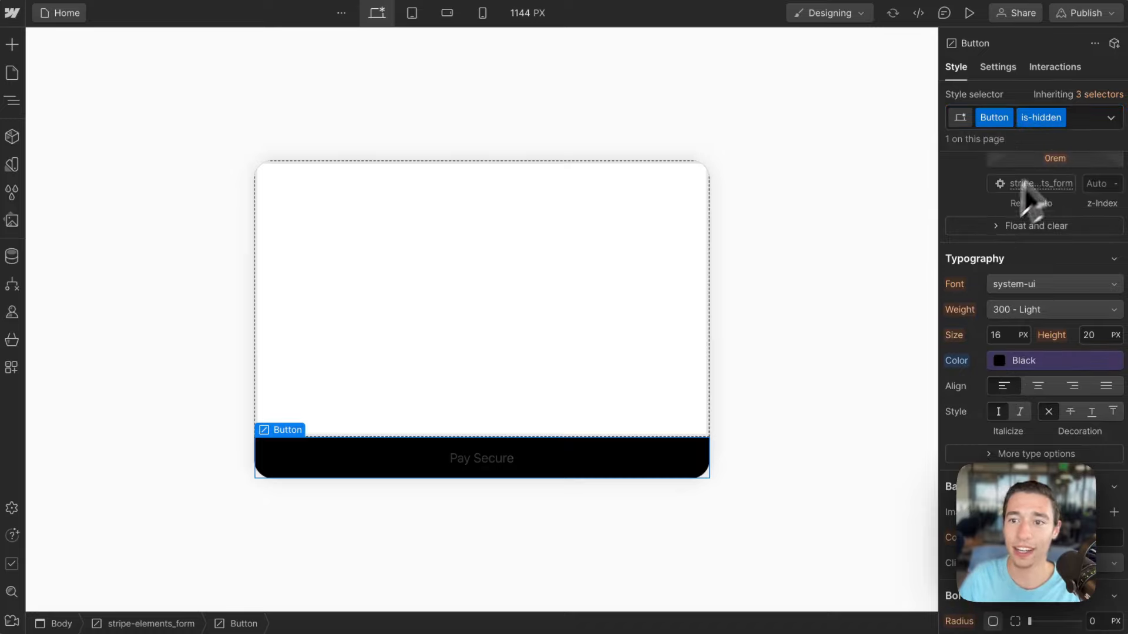
# - Remove the is-hidden combo class from the Pay Secure button and apply it again
pyautogui.click(1080, 116)
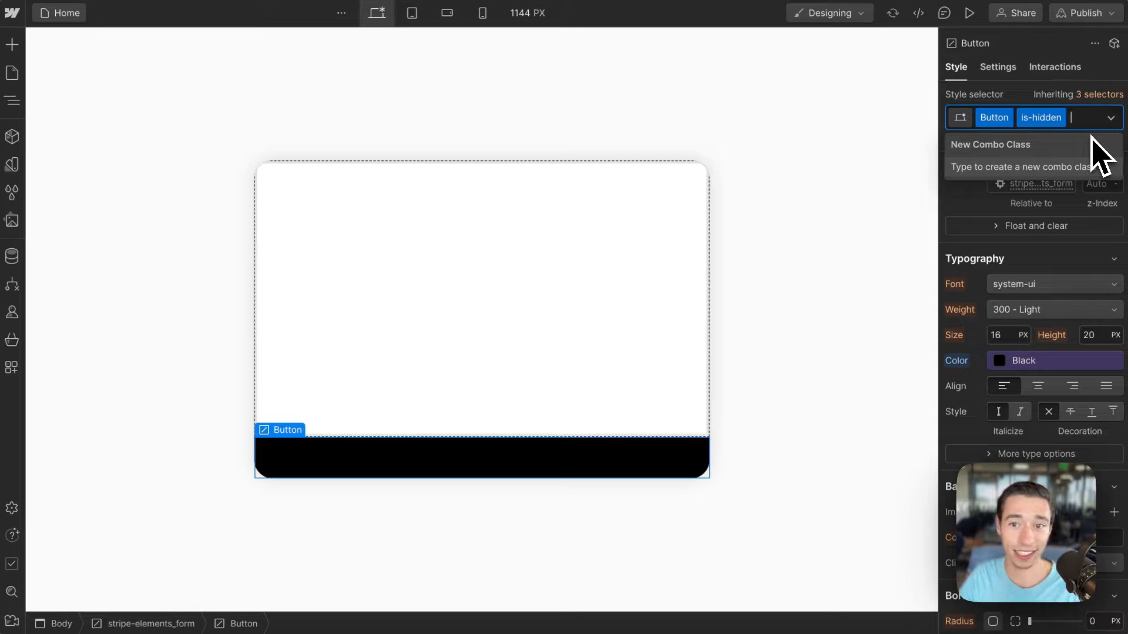
pyautogui.press('BackSpace')
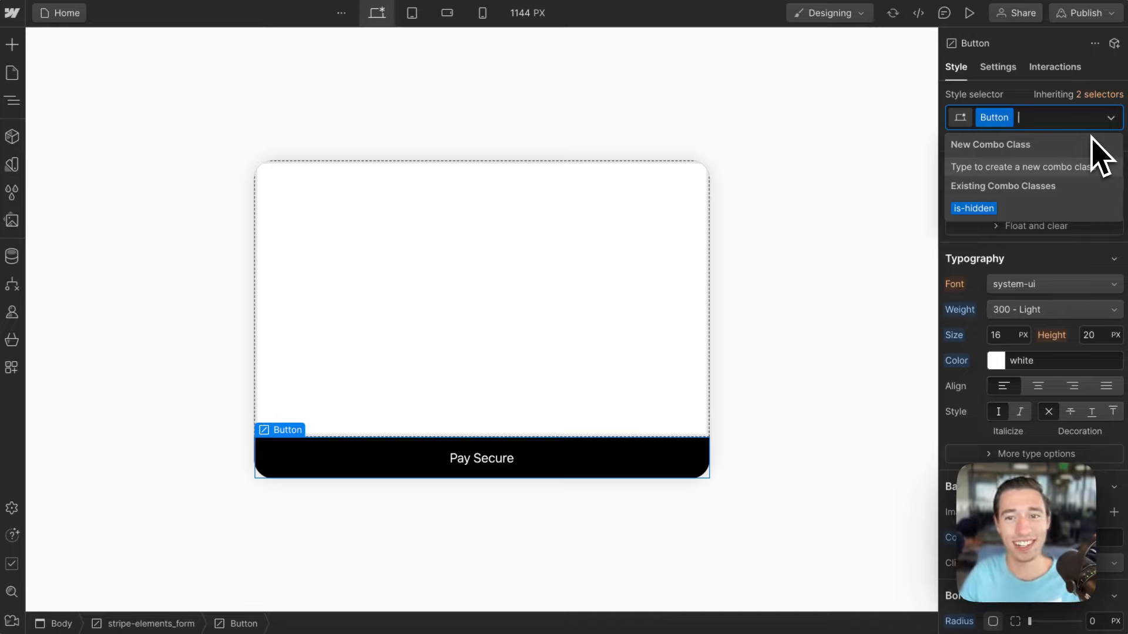
pyautogui.click(1005, 207)
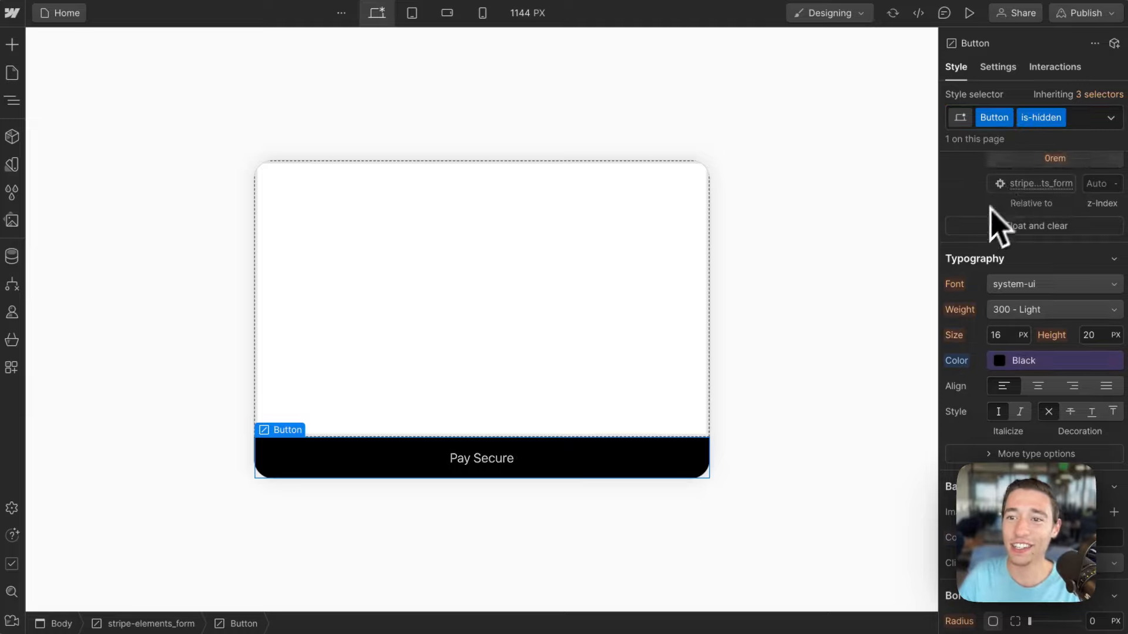
# - Switch to Wized and delete the stripe_element variable from the data store
pyautogui.moveTo(44, 109)
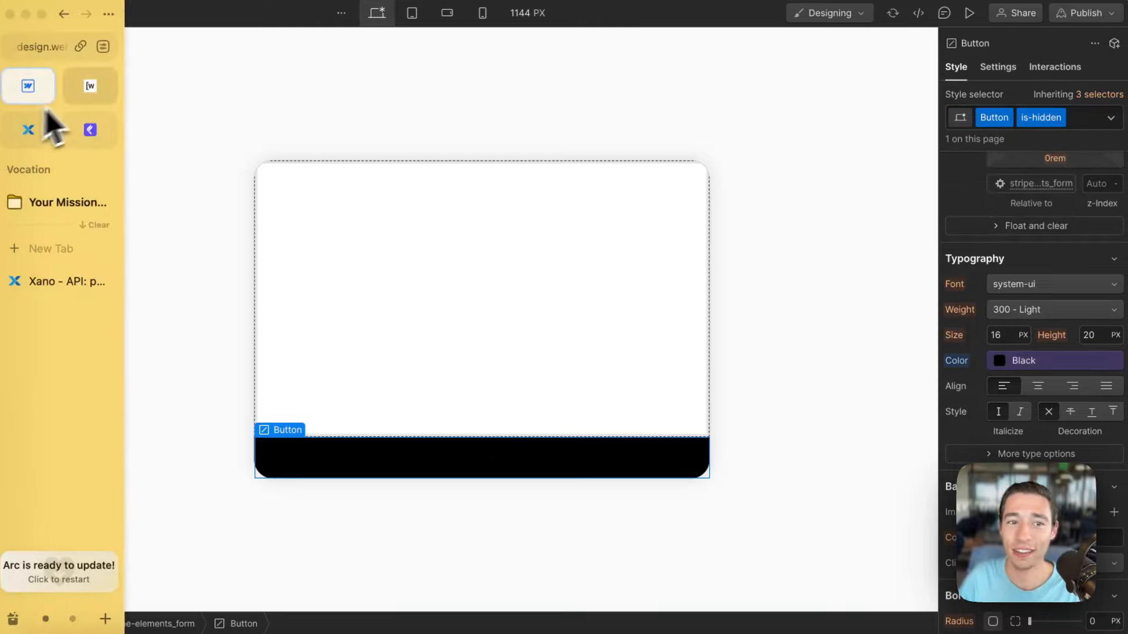
pyautogui.click(94, 94)
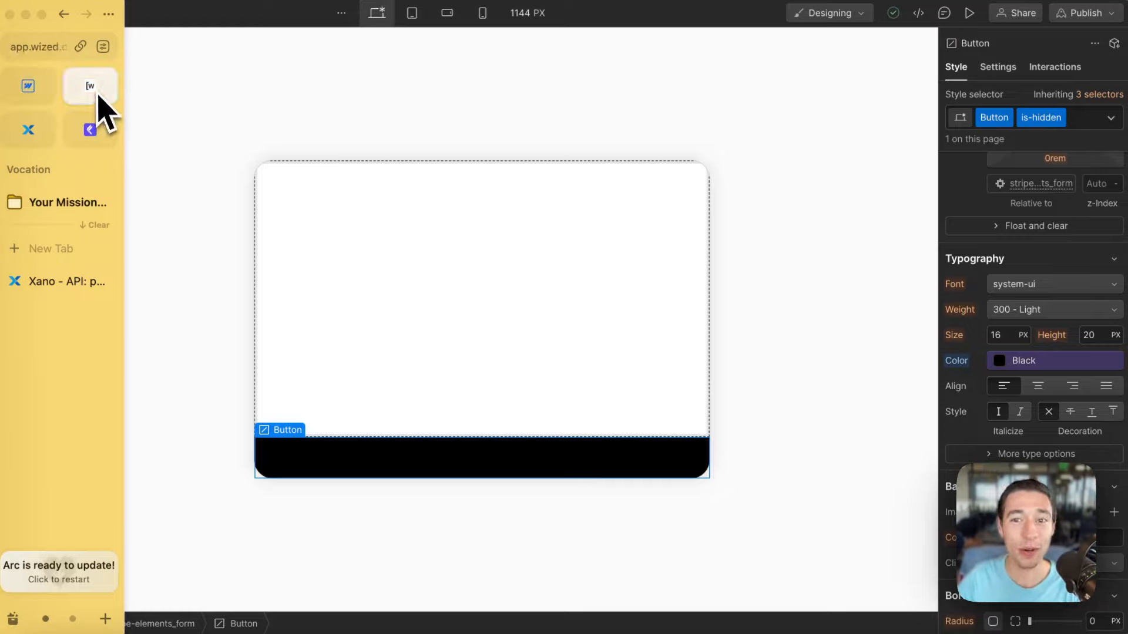
pyautogui.click(14, 139)
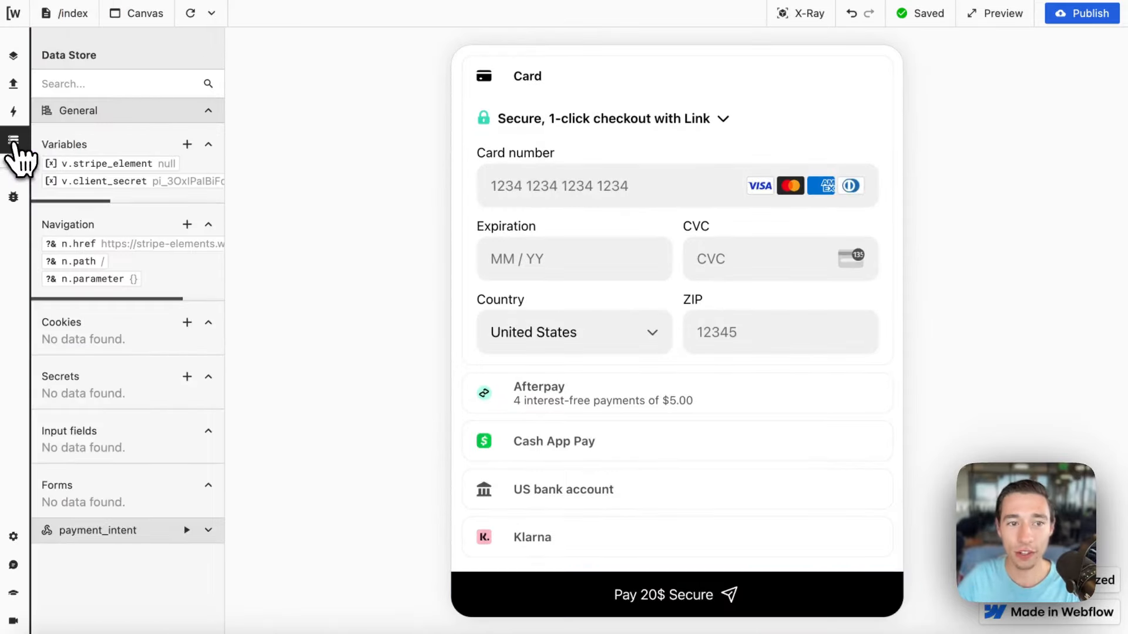
pyautogui.click(113, 169)
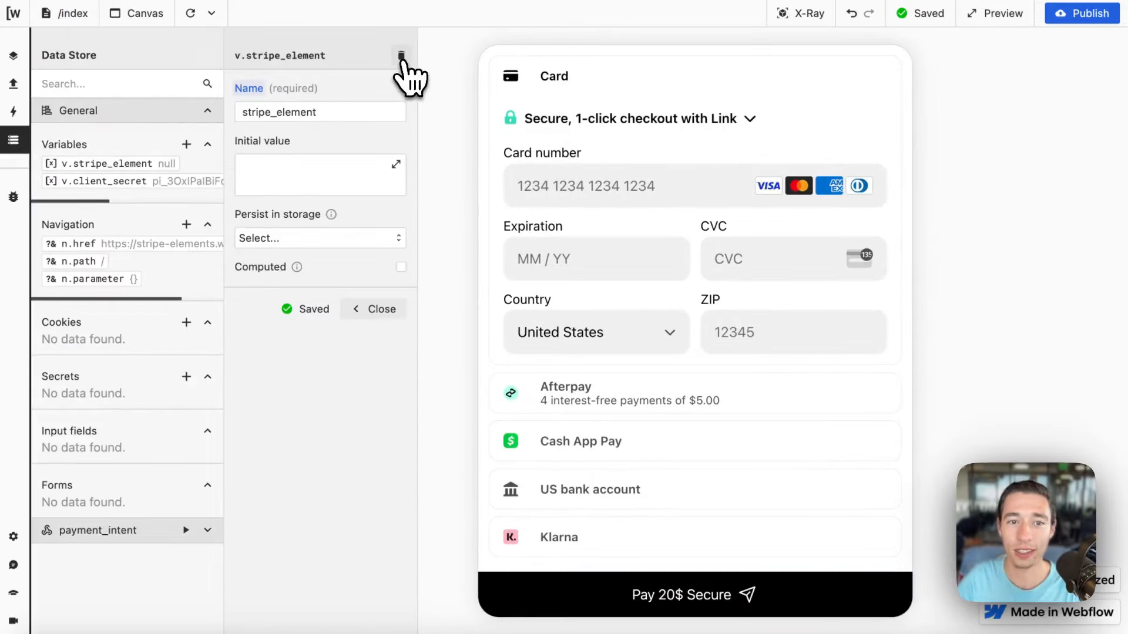
pyautogui.click(401, 56)
pyautogui.click(601, 393)
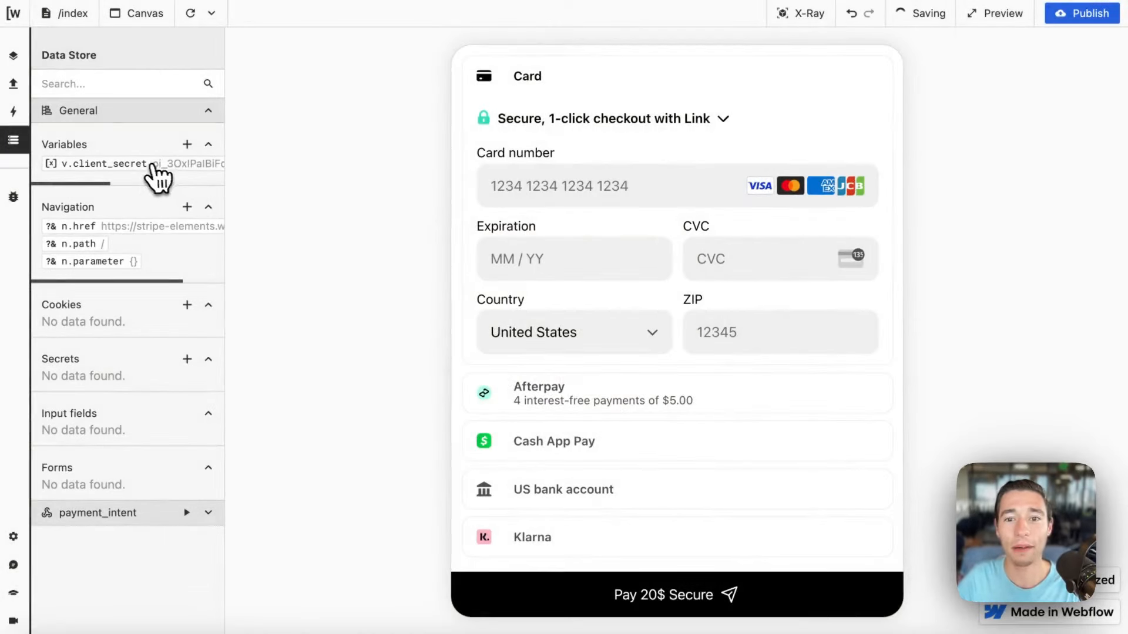
# - Inspect the client_secret variable's name, initial value function and computed setting, and close its details
pyautogui.click(154, 164)
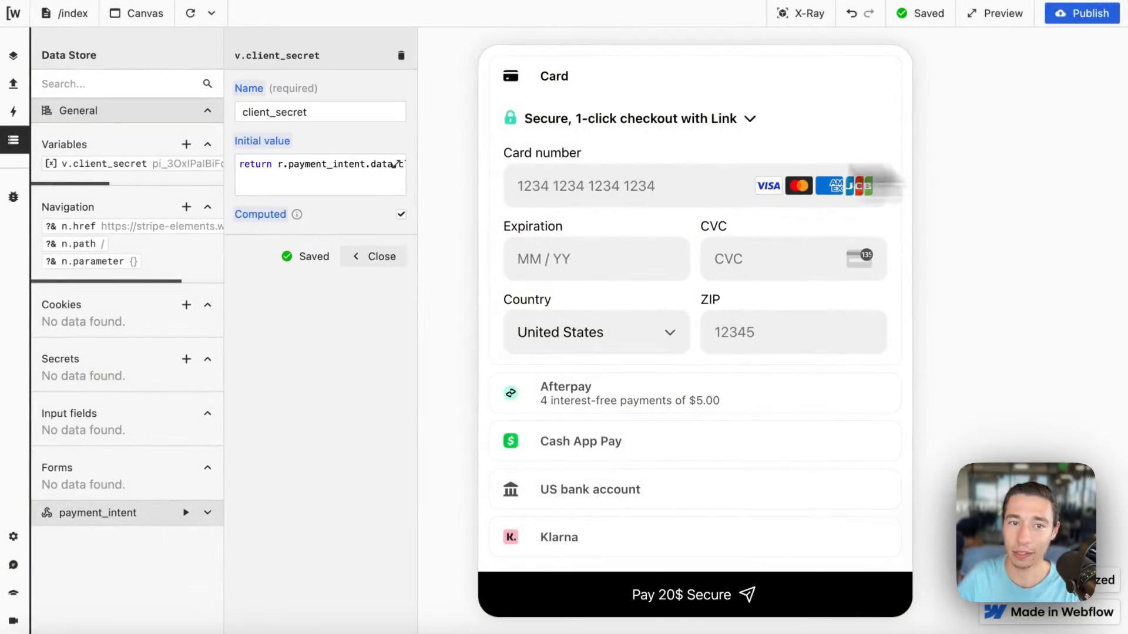
pyautogui.click(338, 115)
pyautogui.moveTo(331, 116); pyautogui.dragTo(244, 115)
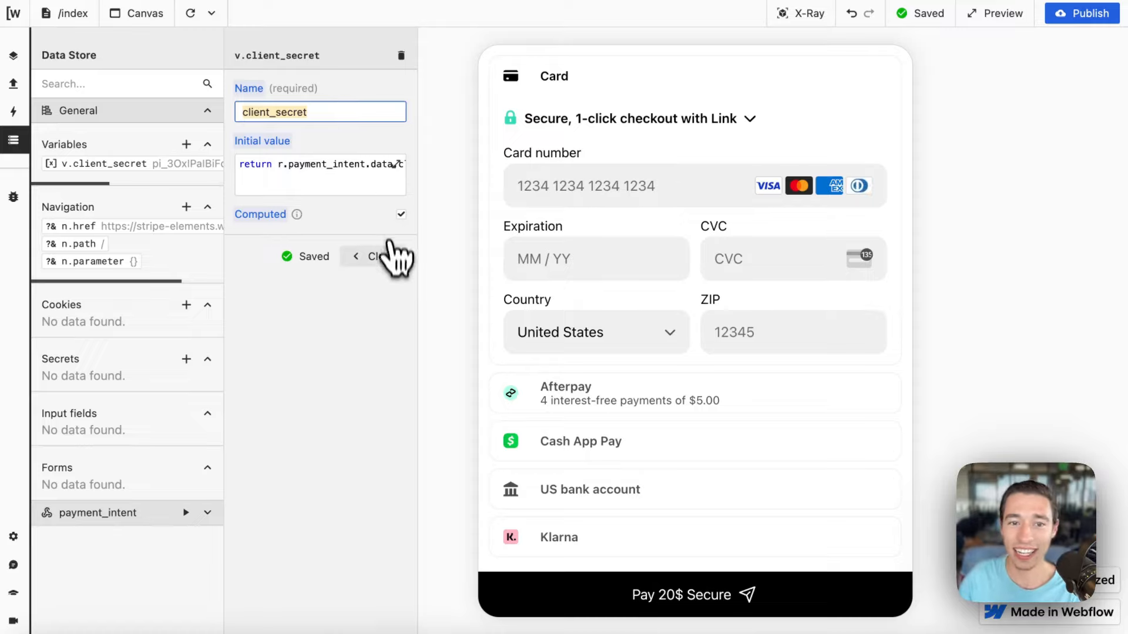
pyautogui.click(389, 256)
# - Open the payment_intent request and inspect its name and URL endpoint function
pyautogui.click(14, 83)
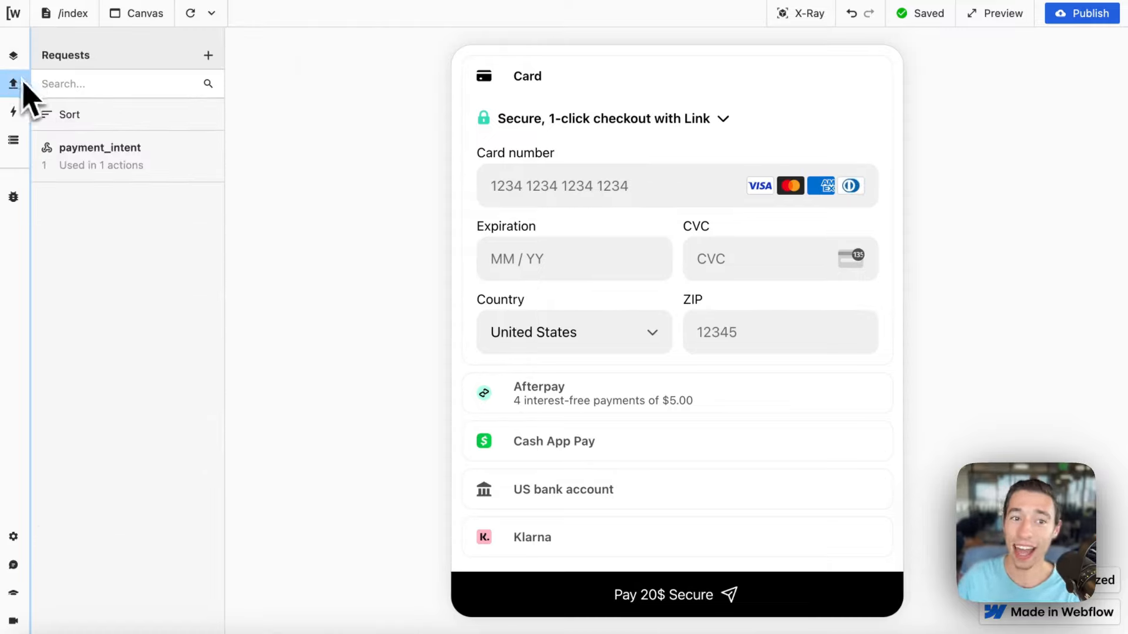
pyautogui.click(157, 166)
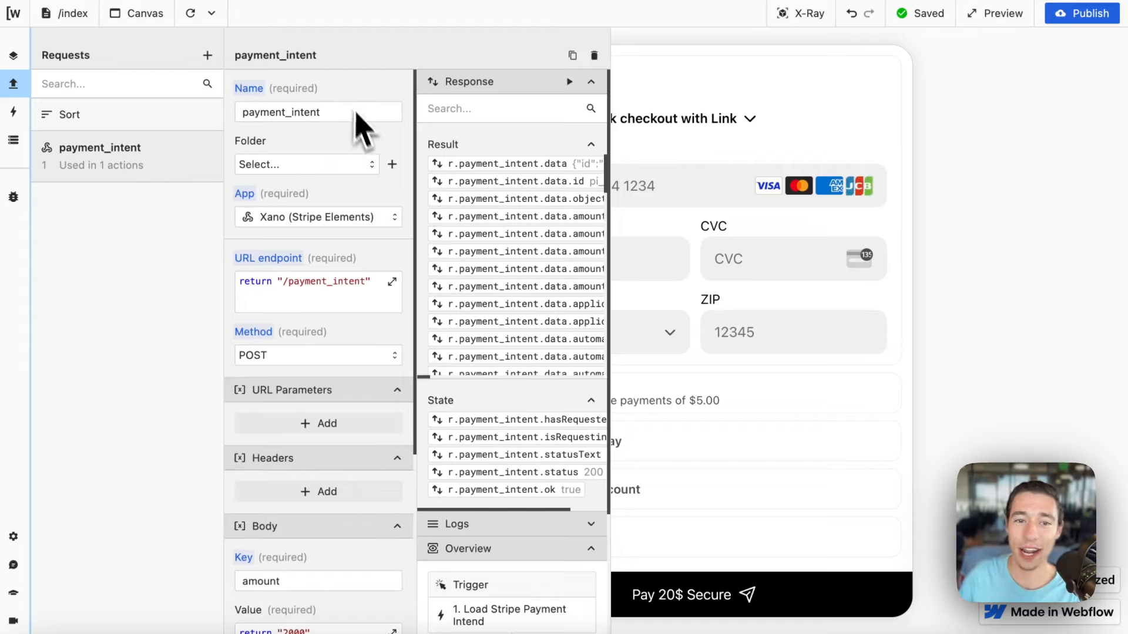
pyautogui.click(334, 112)
pyautogui.scroll(-2, 352, 229)
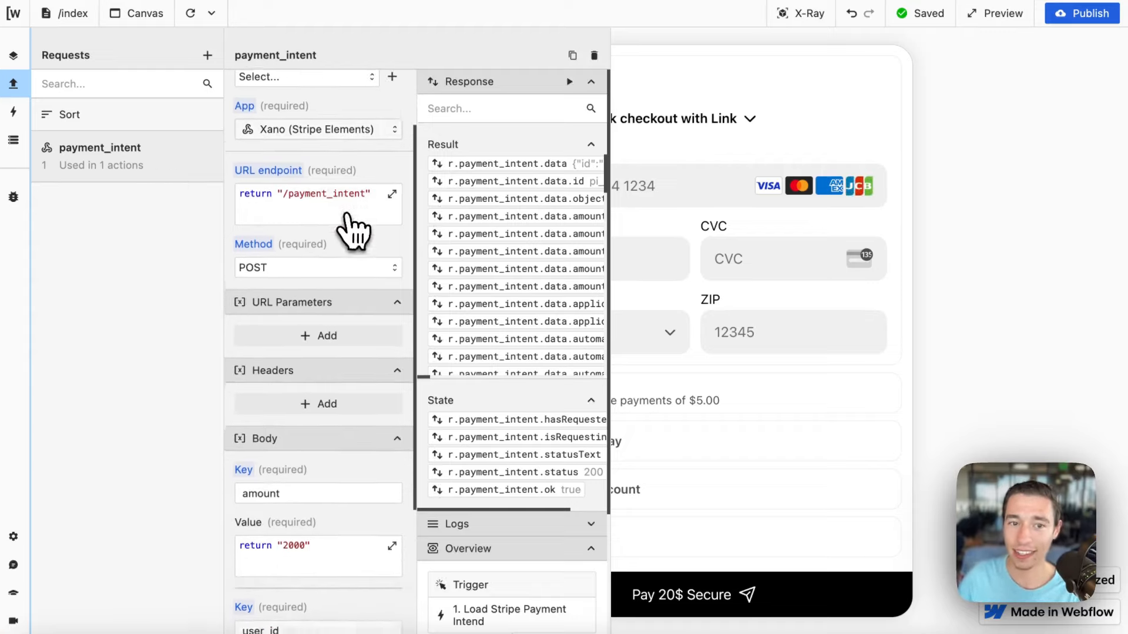
pyautogui.click(347, 200)
pyautogui.moveTo(616, 220); pyautogui.dragTo(525, 222)
pyautogui.click(767, 503)
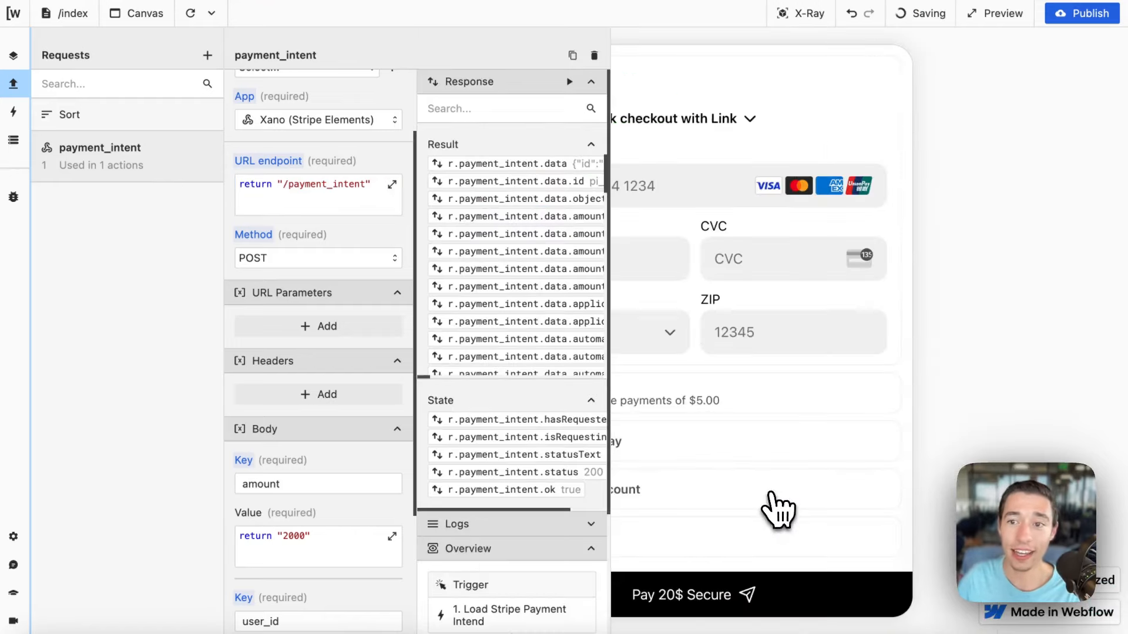
# - Examine the value function of the amount key in the payment_intent request body
pyautogui.scroll(-3, 335, 329)
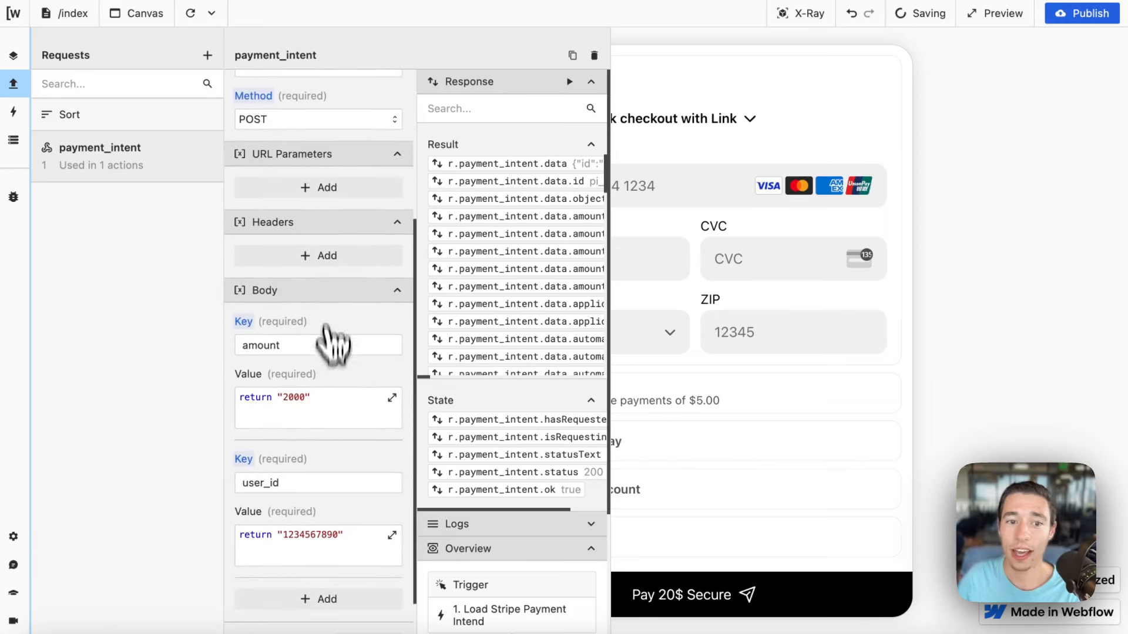
pyautogui.click(323, 418)
pyautogui.moveTo(519, 221); pyautogui.dragTo(576, 221)
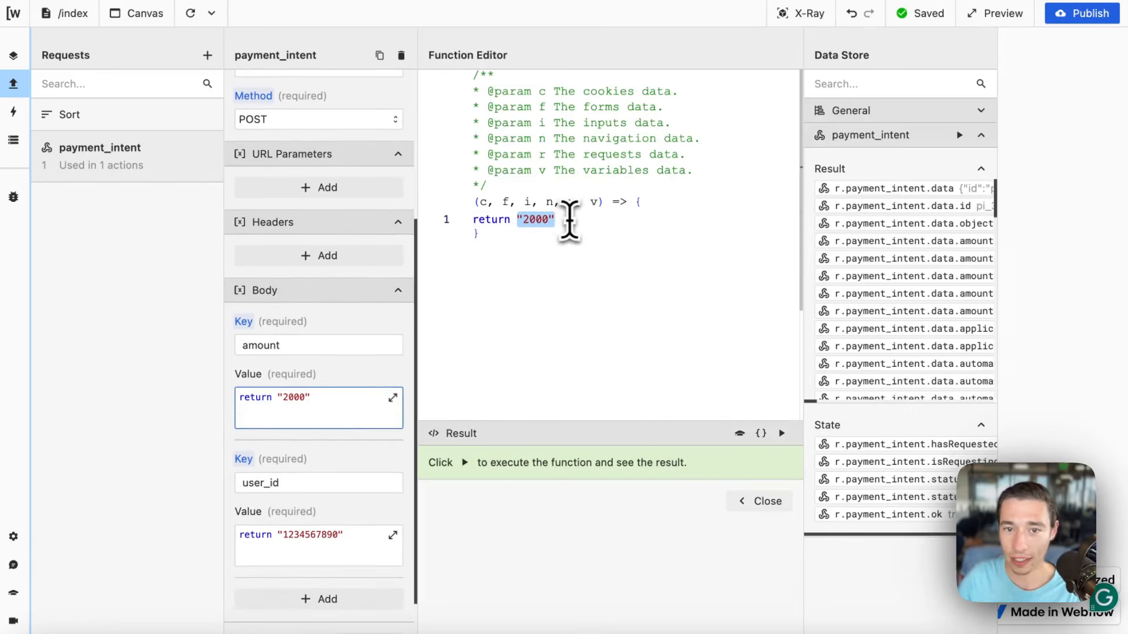
pyautogui.click(541, 223)
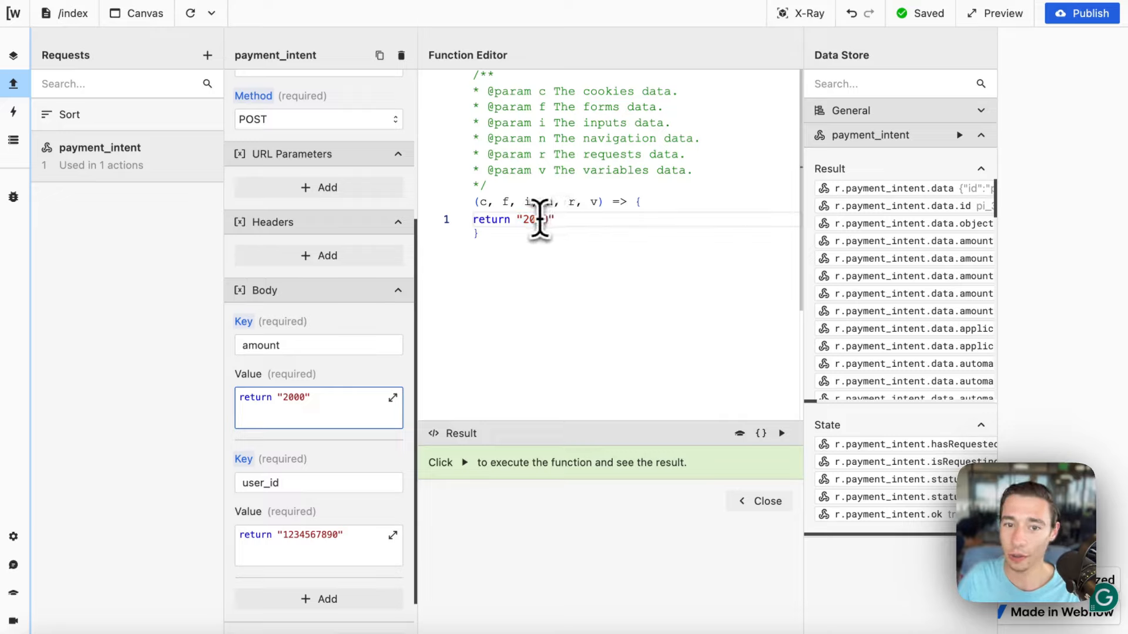
pyautogui.doubleClick(539, 221)
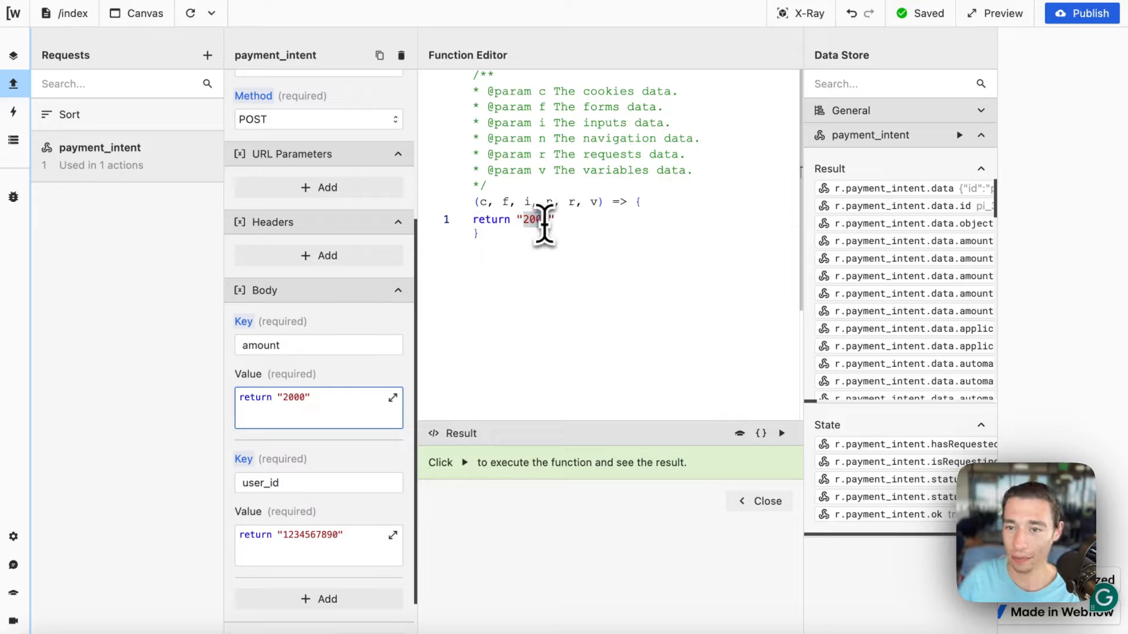
pyautogui.click(587, 227)
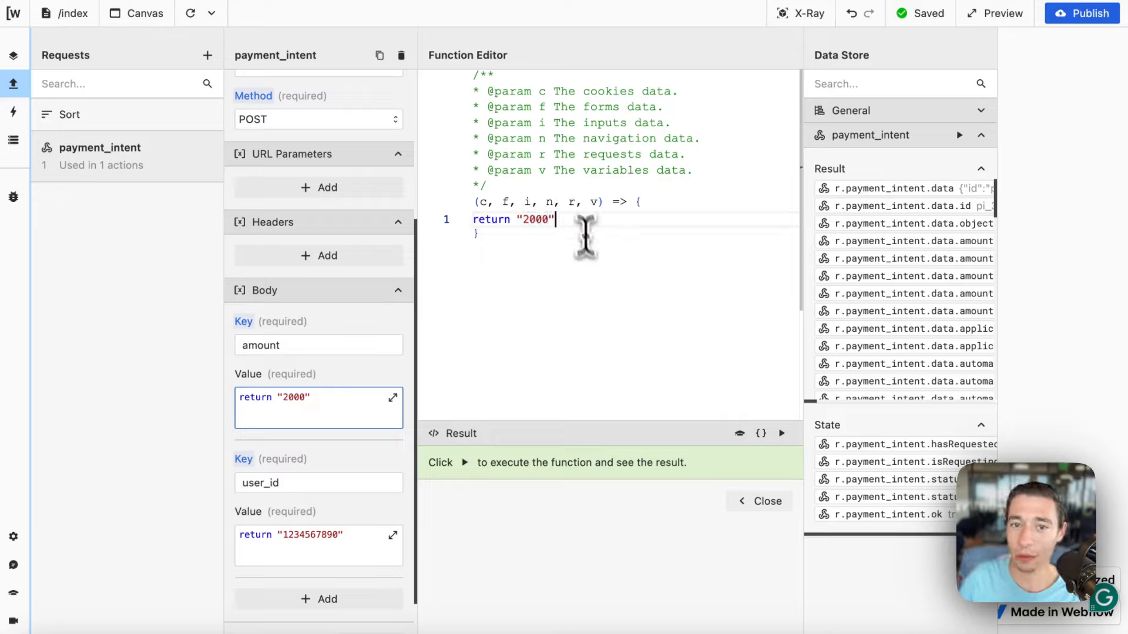
pyautogui.click(762, 502)
# - Examine the user_id body value in the function editor and execute its function to preview the result
pyautogui.click(360, 536)
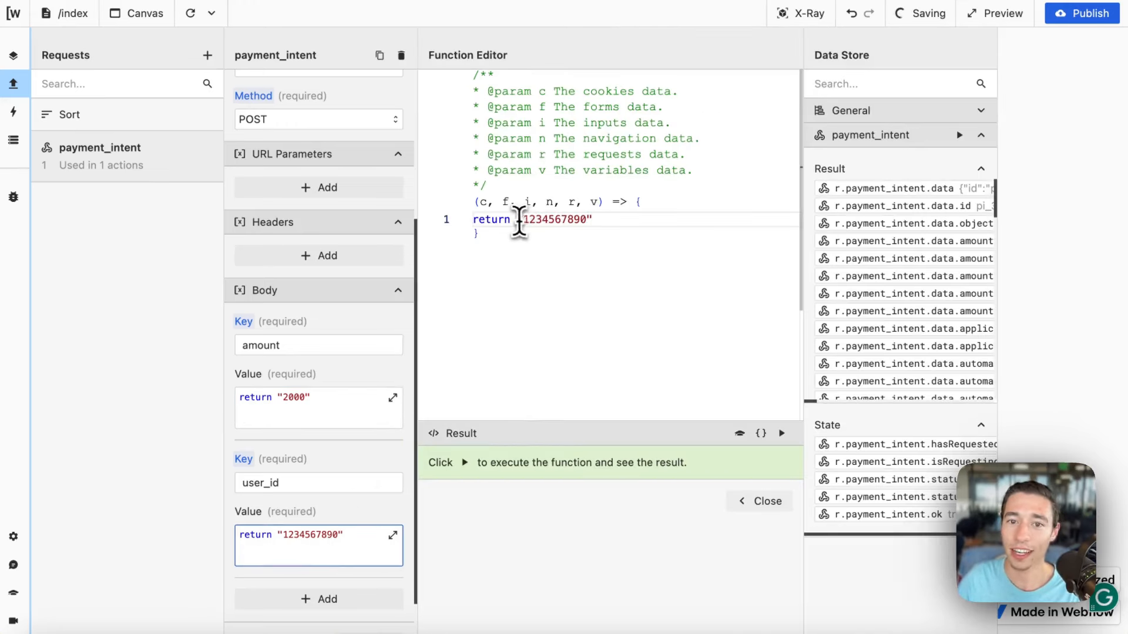
pyautogui.moveTo(519, 222); pyautogui.dragTo(642, 239)
pyautogui.click(781, 433)
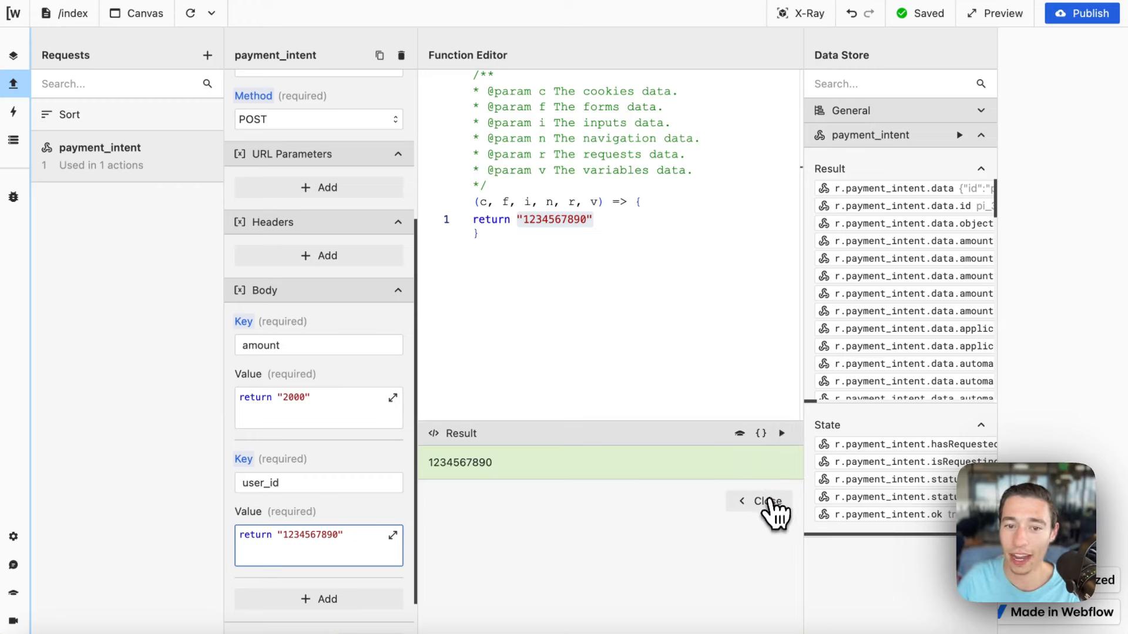
pyautogui.click(764, 501)
# - Review the amount and user_id body value functions once more, and close the function editor
pyautogui.click(377, 416)
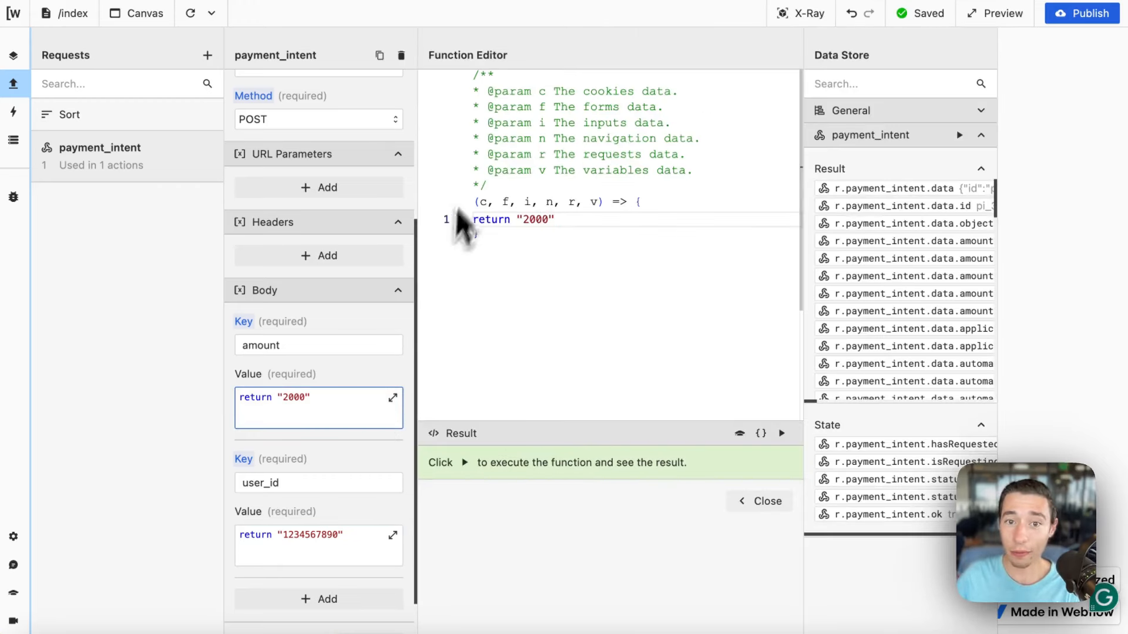
pyautogui.moveTo(518, 220); pyautogui.dragTo(557, 220)
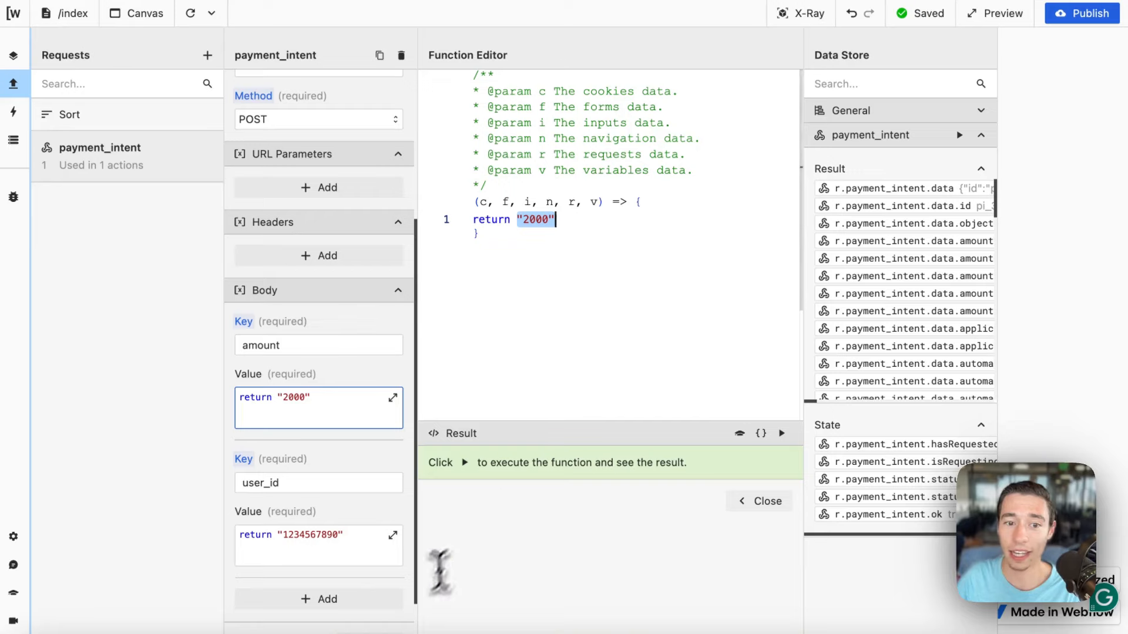
pyautogui.click(377, 555)
pyautogui.moveTo(513, 219); pyautogui.dragTo(624, 221)
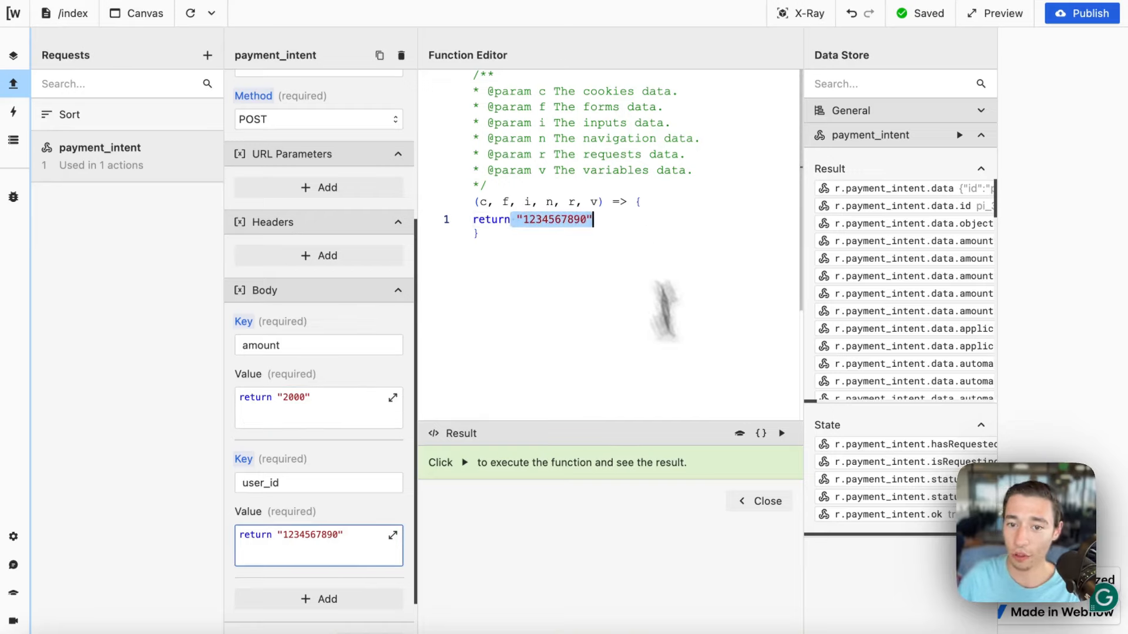
pyautogui.click(758, 506)
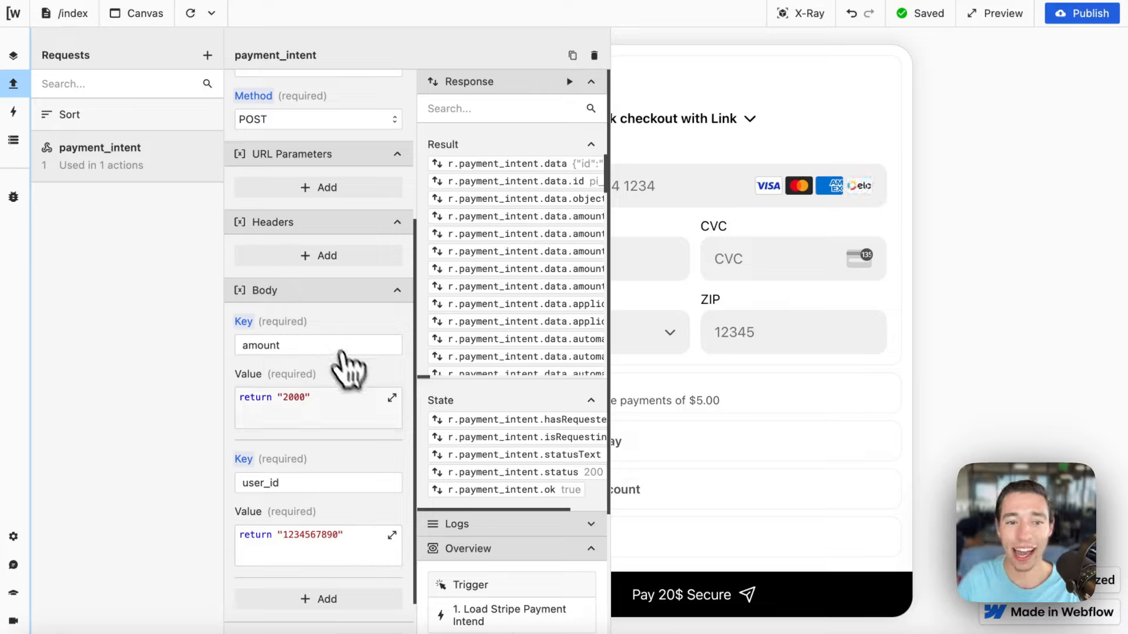
# - Execute the payment_intent request and review its response data, state and the overview of its trigger and follow-up actions
pyautogui.click(568, 81)
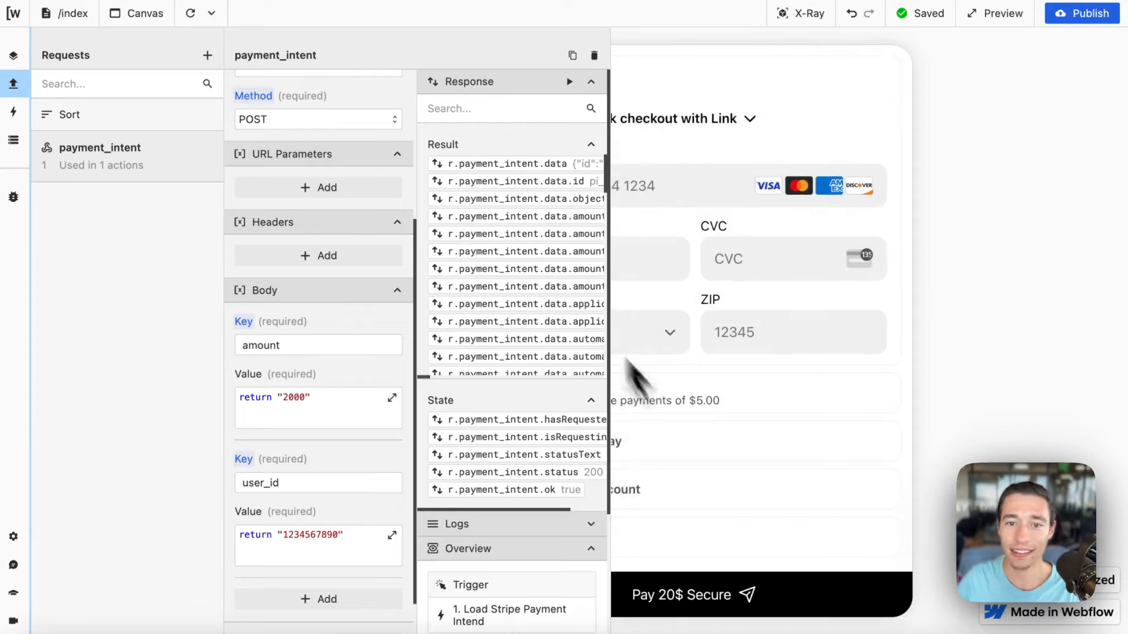
pyautogui.scroll(-5, 479, 318)
pyautogui.scroll(5, 496, 306)
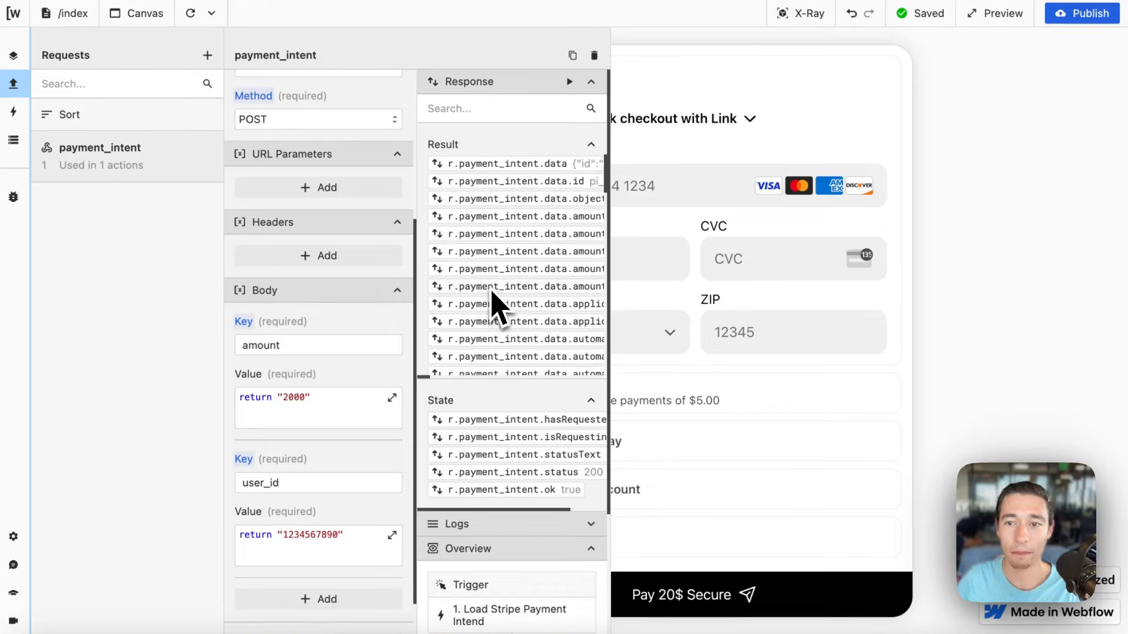
pyautogui.hscroll(3, 540, 341)
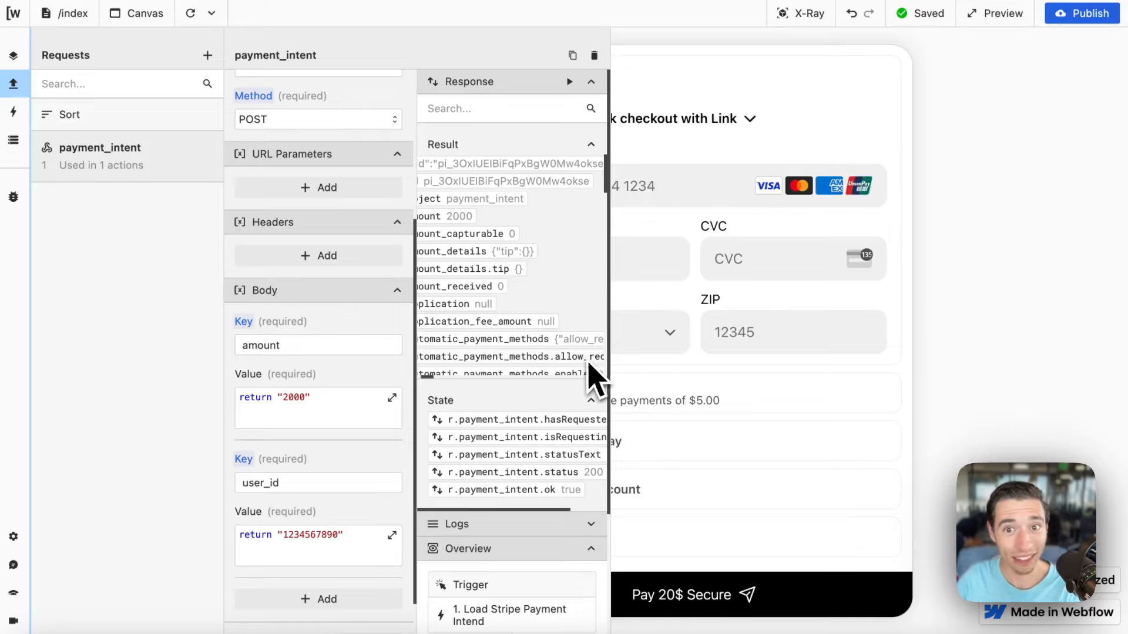
pyautogui.scroll(-5, 564, 423)
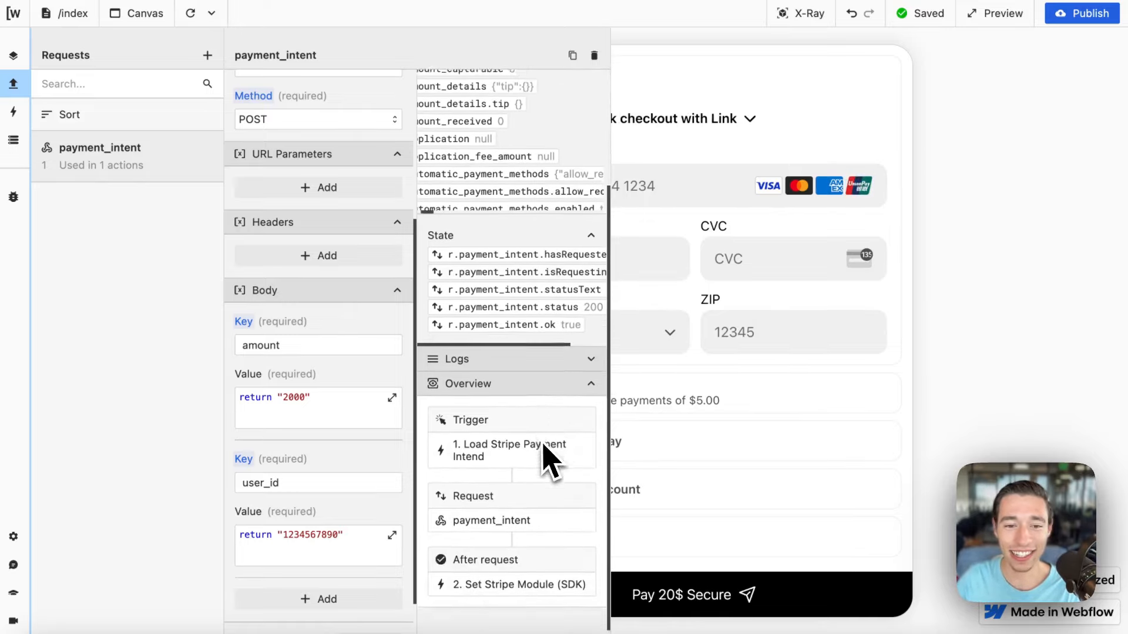
# - Switch to Xano to view the /payment_intent endpoint, and return to the payment_intent request's general settings in Wized
pyautogui.click(41, 282)
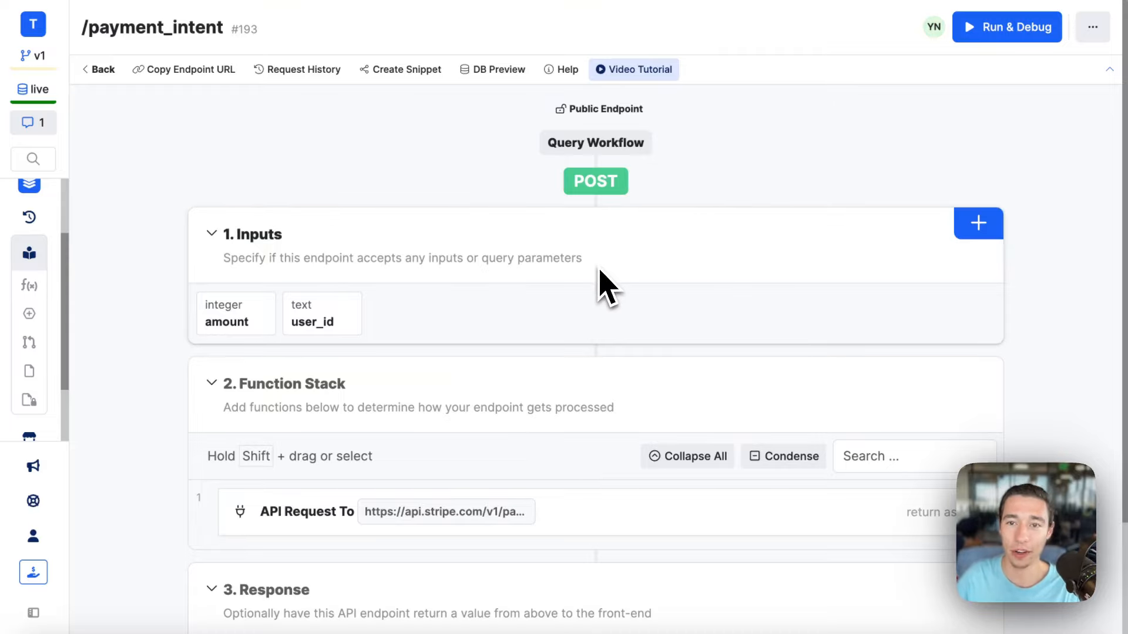
pyautogui.moveTo(30, 88)
pyautogui.click(92, 81)
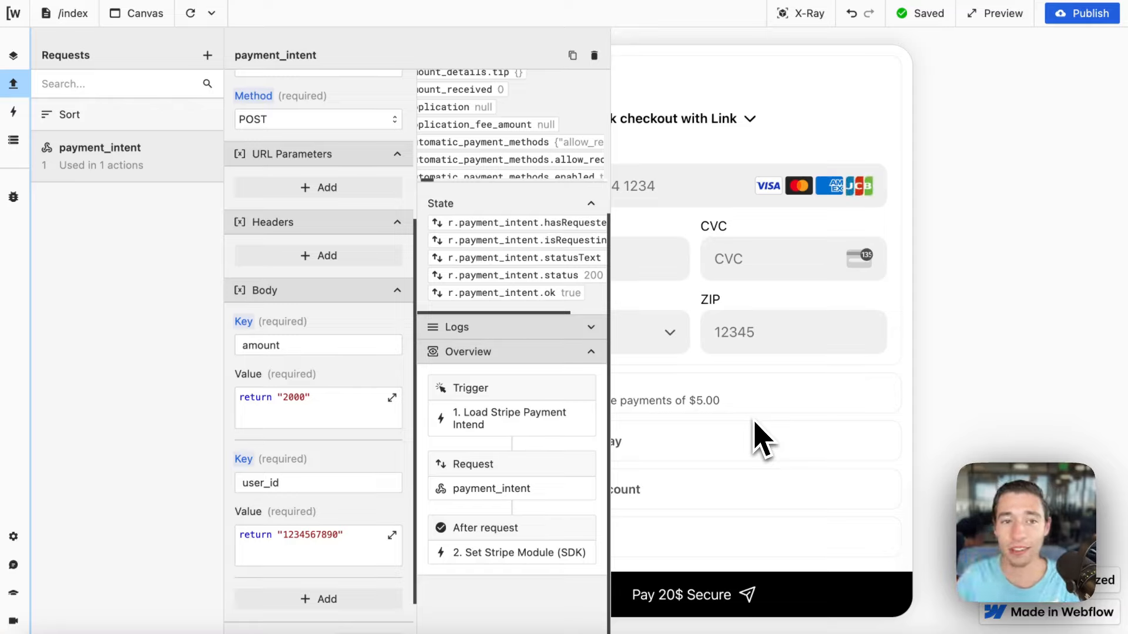
pyautogui.scroll(5, 338, 305)
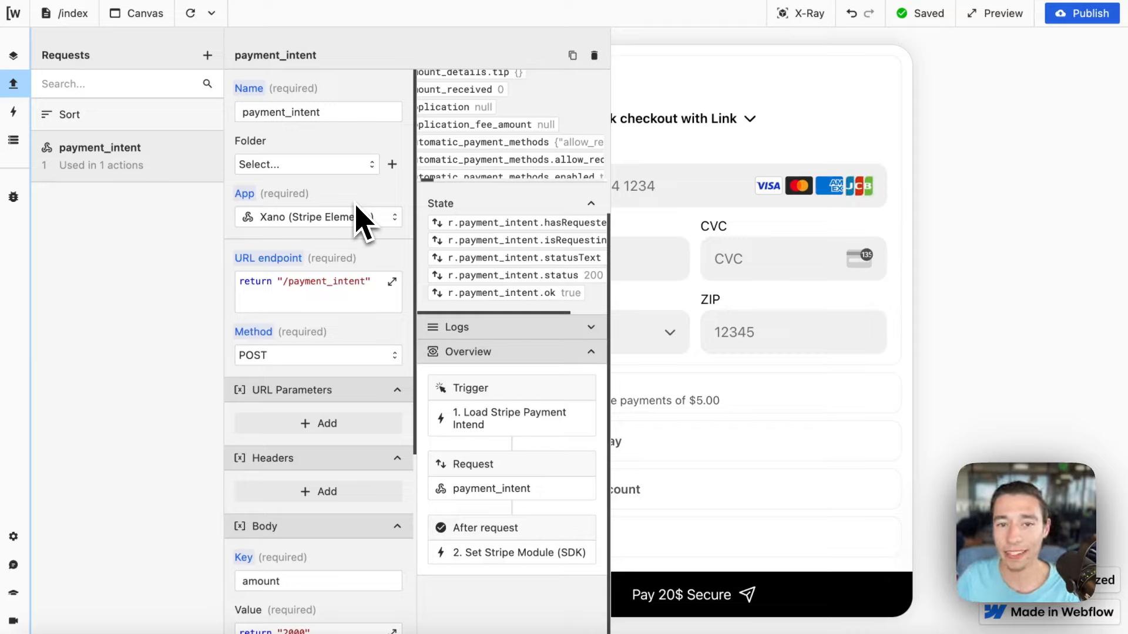
# - Switch to the /payment_intent endpoint in Xano and inspect the settings of its amount and user_id inputs
pyautogui.moveTo(3, 221)
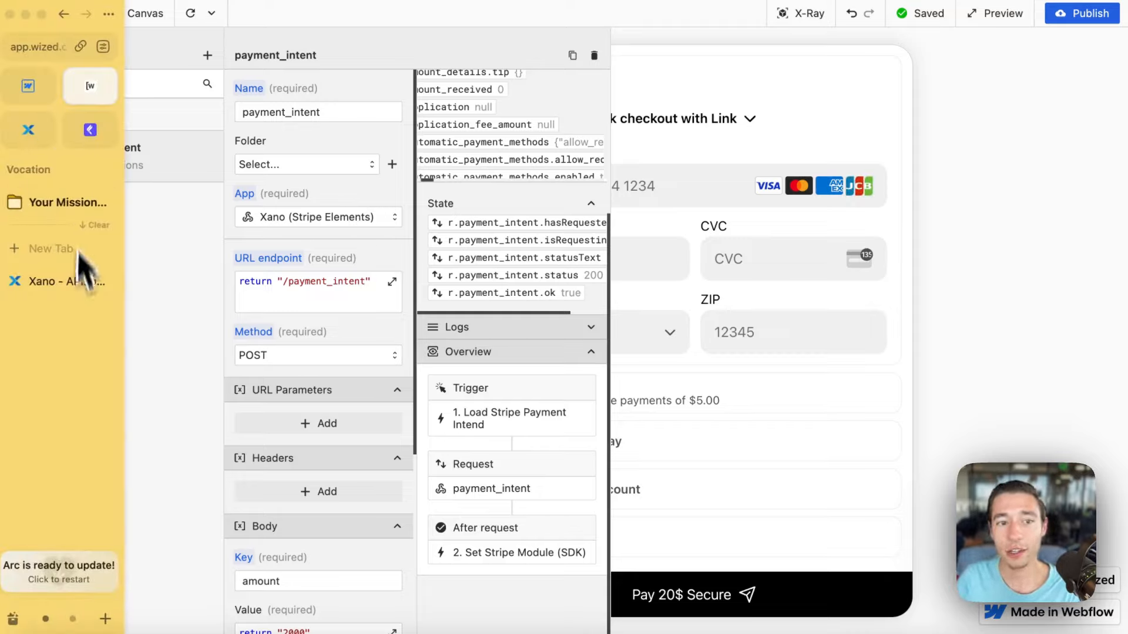
pyautogui.click(65, 281)
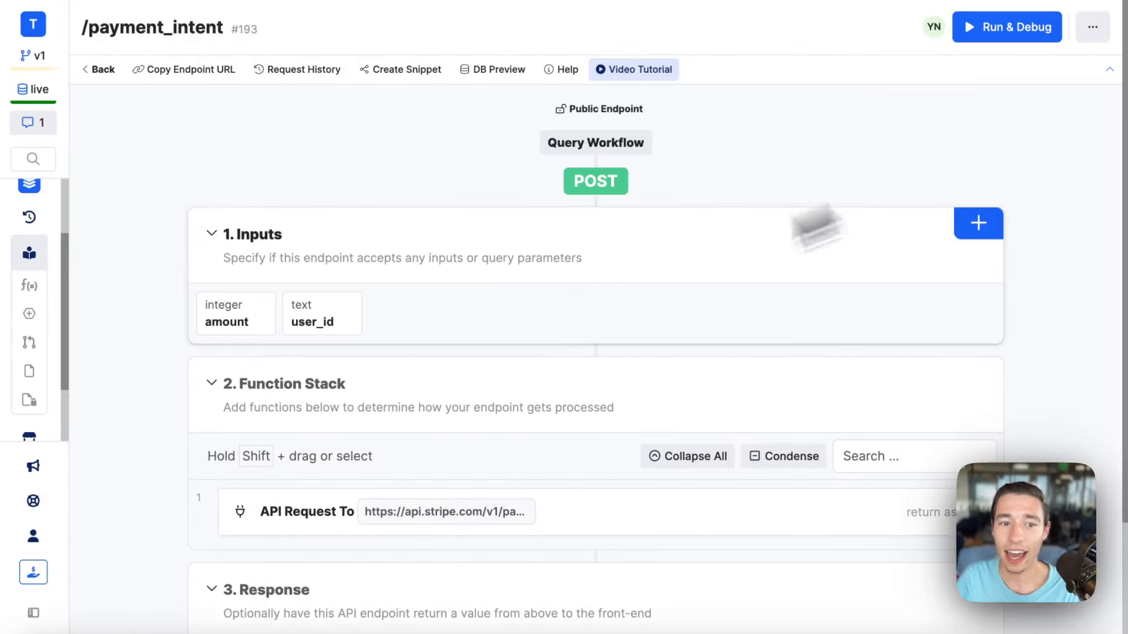
pyautogui.click(220, 324)
pyautogui.click(282, 347)
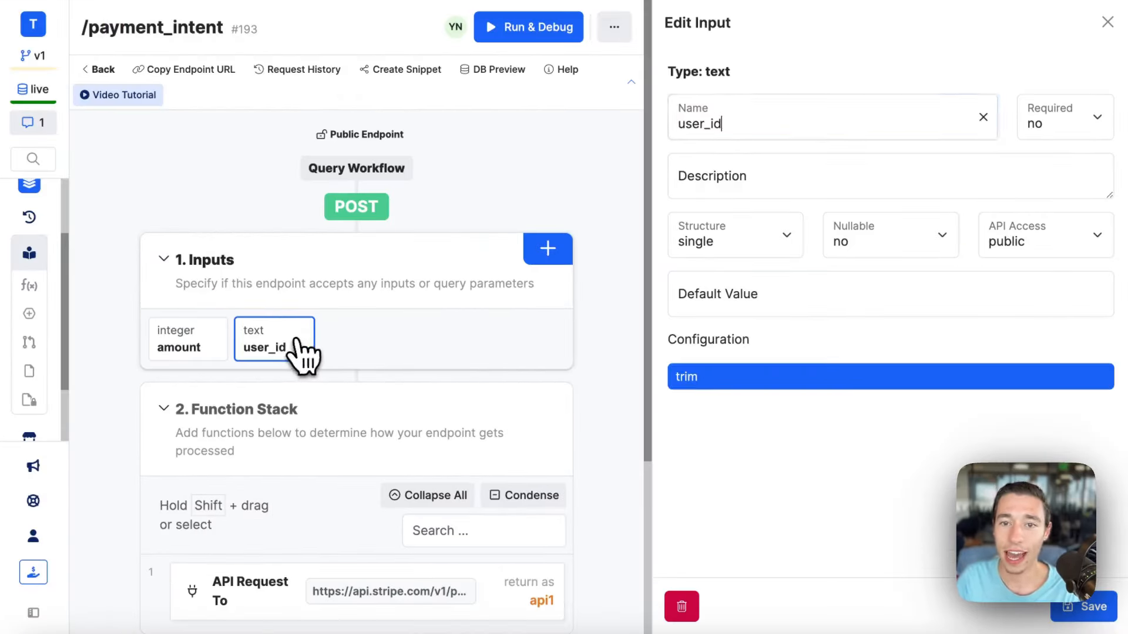
# - Close the user_id input's settings and inspect the url and method of the Stripe API request in the function stack
pyautogui.click(1099, 37)
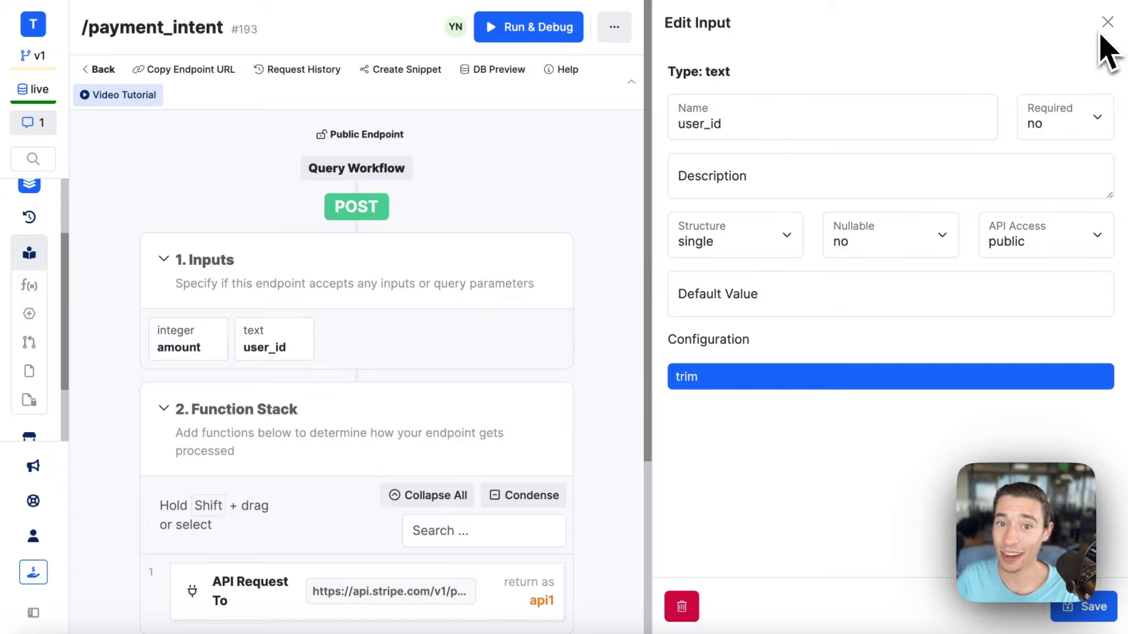
pyautogui.click(1106, 23)
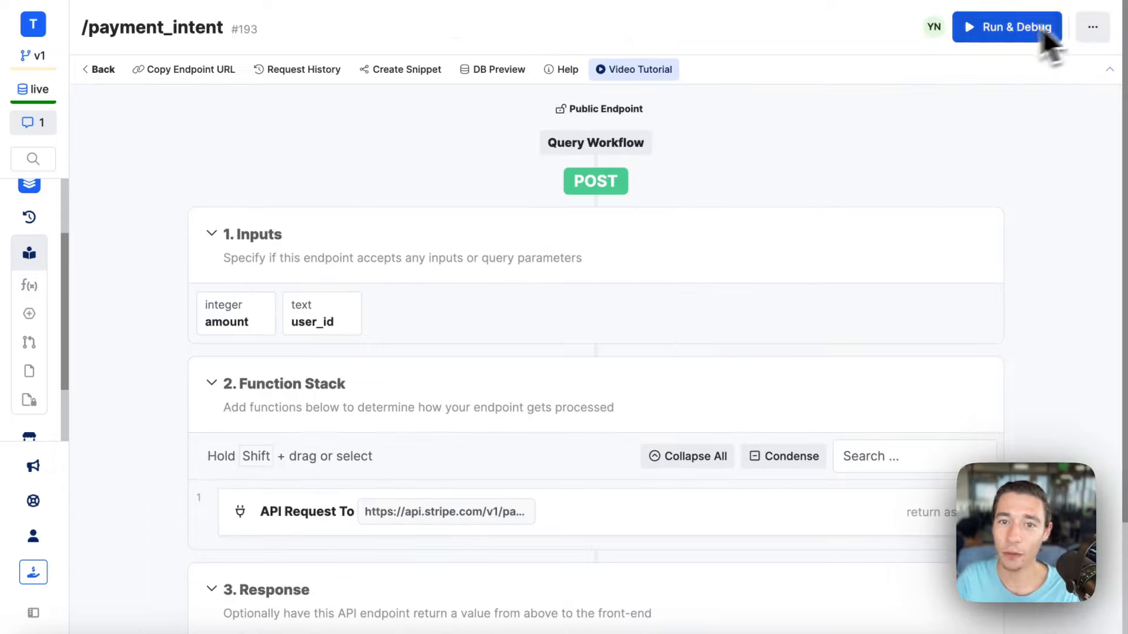
pyautogui.click(605, 531)
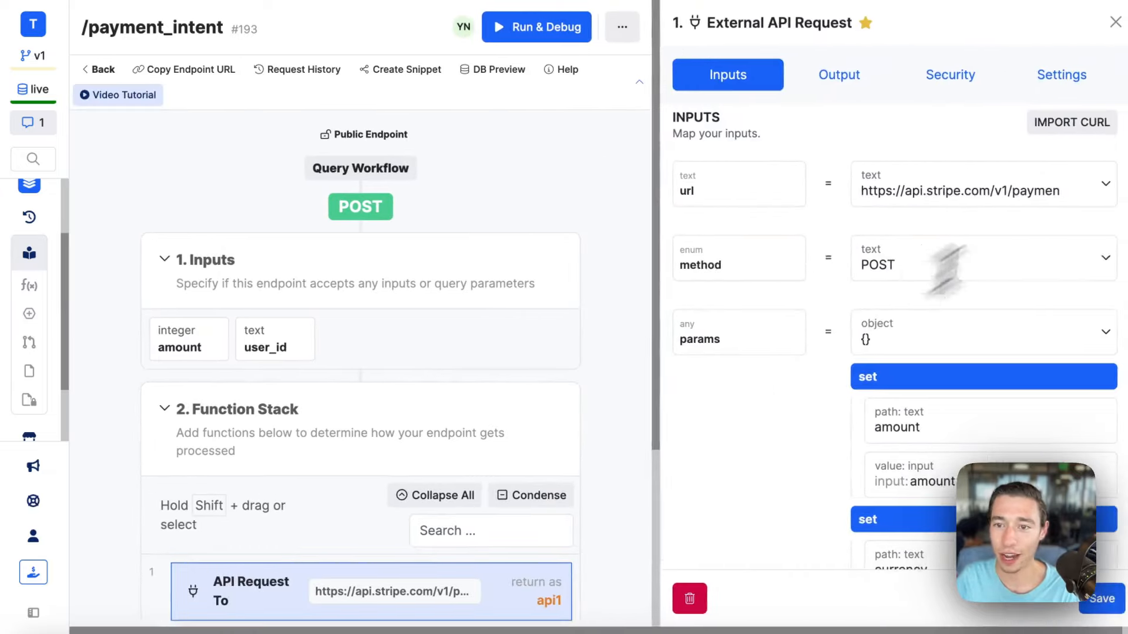
pyautogui.click(937, 188)
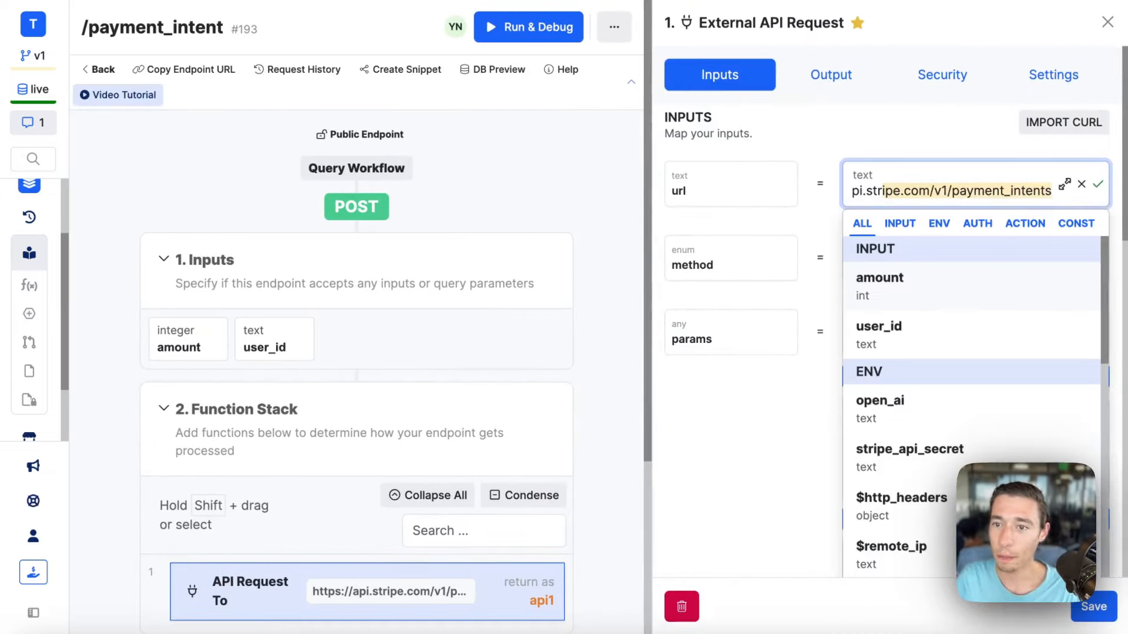
pyautogui.moveTo(944, 184); pyautogui.dragTo(1054, 189)
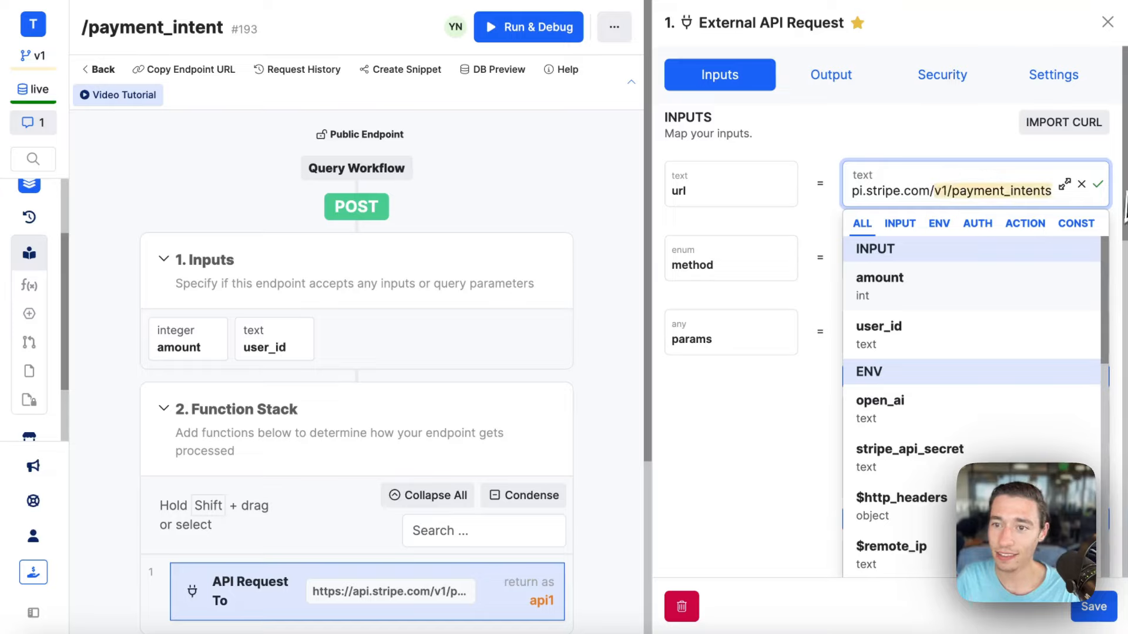
pyautogui.click(964, 150)
pyautogui.scroll(-2, 887, 282)
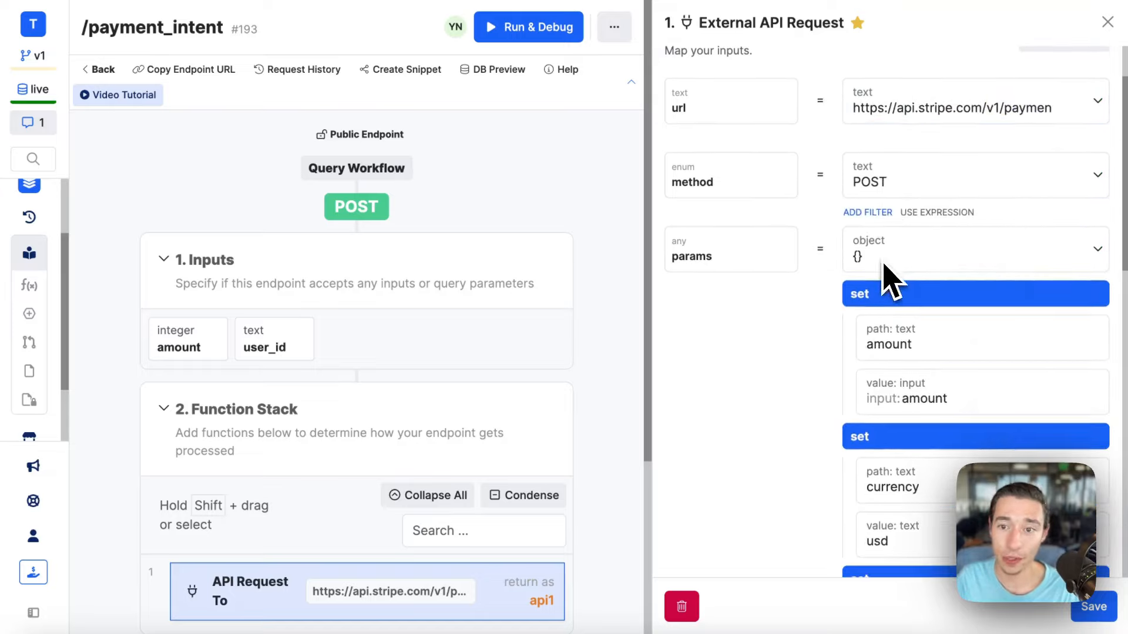
# - Inspect the params set filter that maps the amount path to the amount input, and close it with its settings kept
pyautogui.scroll(-3, 887, 353)
pyautogui.click(913, 246)
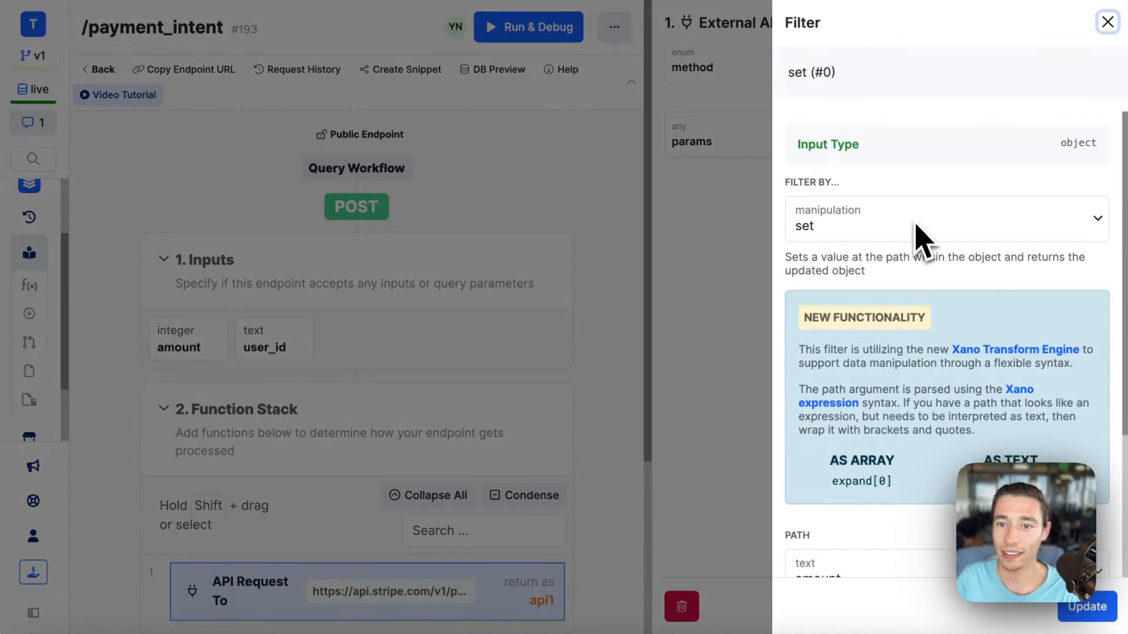
pyautogui.scroll(-4, 796, 311)
pyautogui.click(851, 470)
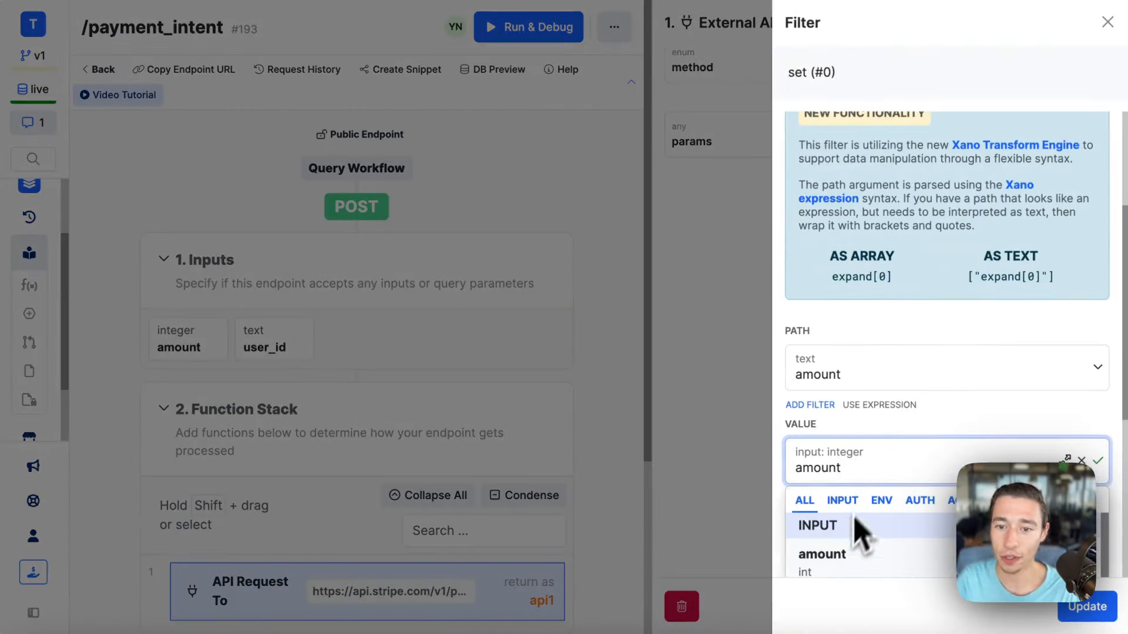
pyautogui.click(1087, 606)
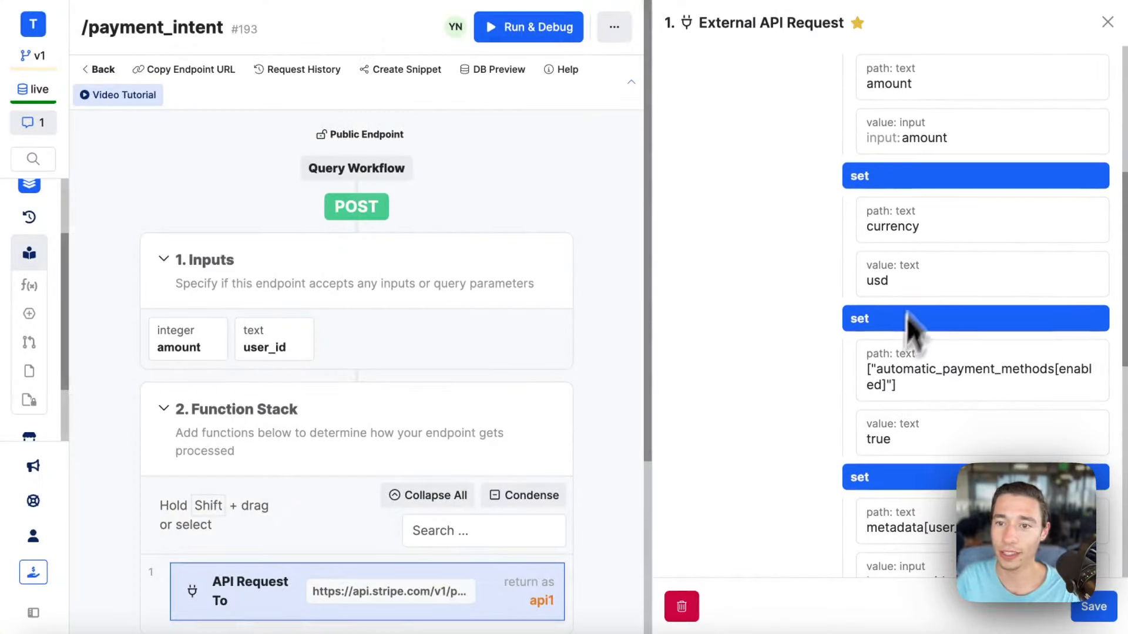
# - Inspect the path and value of the currency set filter, and close it with its settings kept
pyautogui.click(927, 232)
pyautogui.scroll(-4, 867, 400)
pyautogui.click(856, 465)
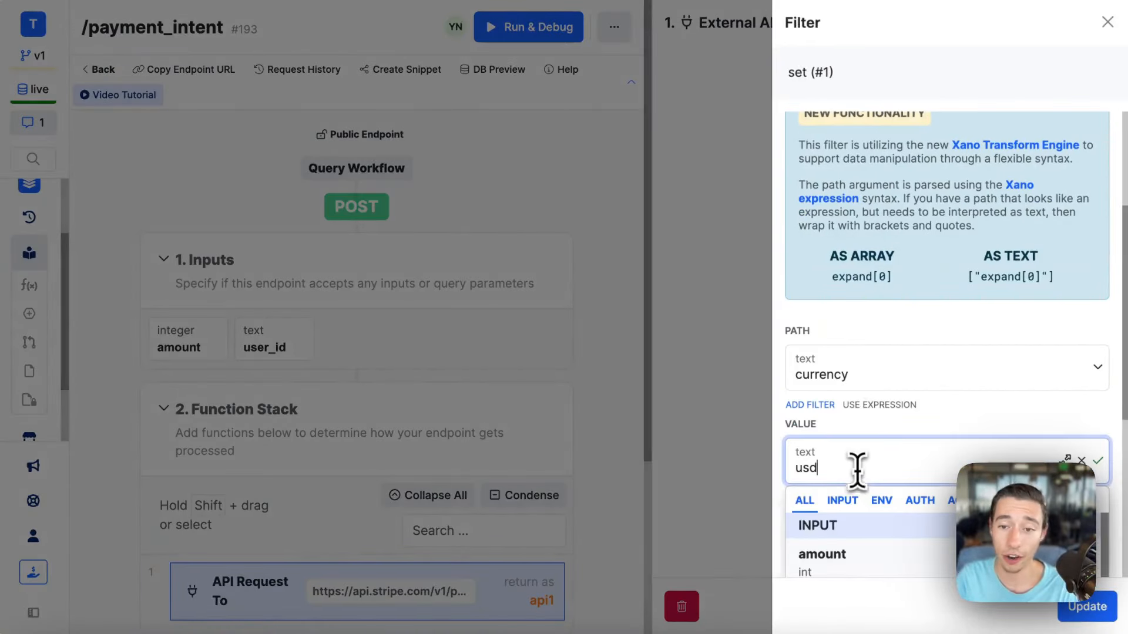
pyautogui.click(1105, 596)
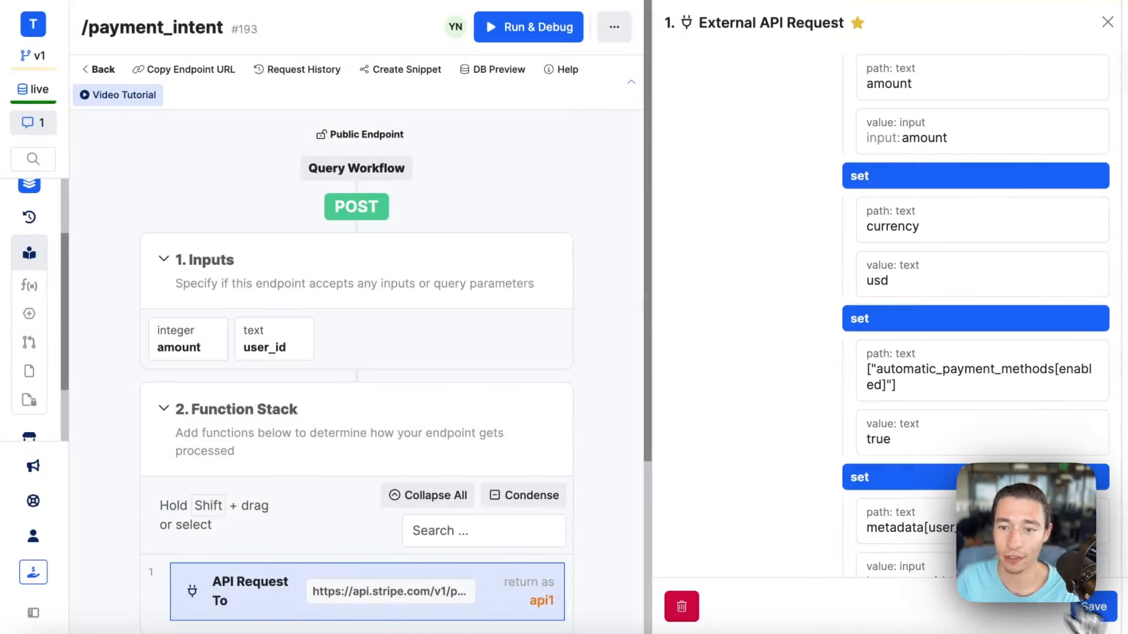
# - Review the automatic_payment_methods param, and open the metadata[user_id] set filter to examine the parts of its path
pyautogui.scroll(-1, 973, 370)
pyautogui.scroll(-3, 973, 370)
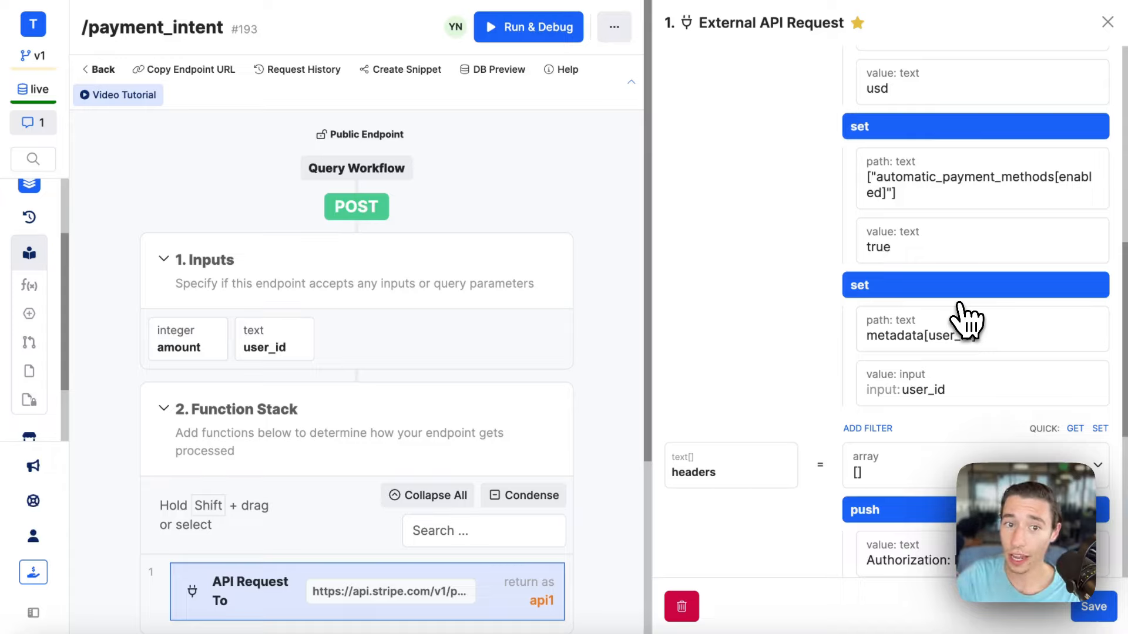
pyautogui.scroll(1, 969, 267)
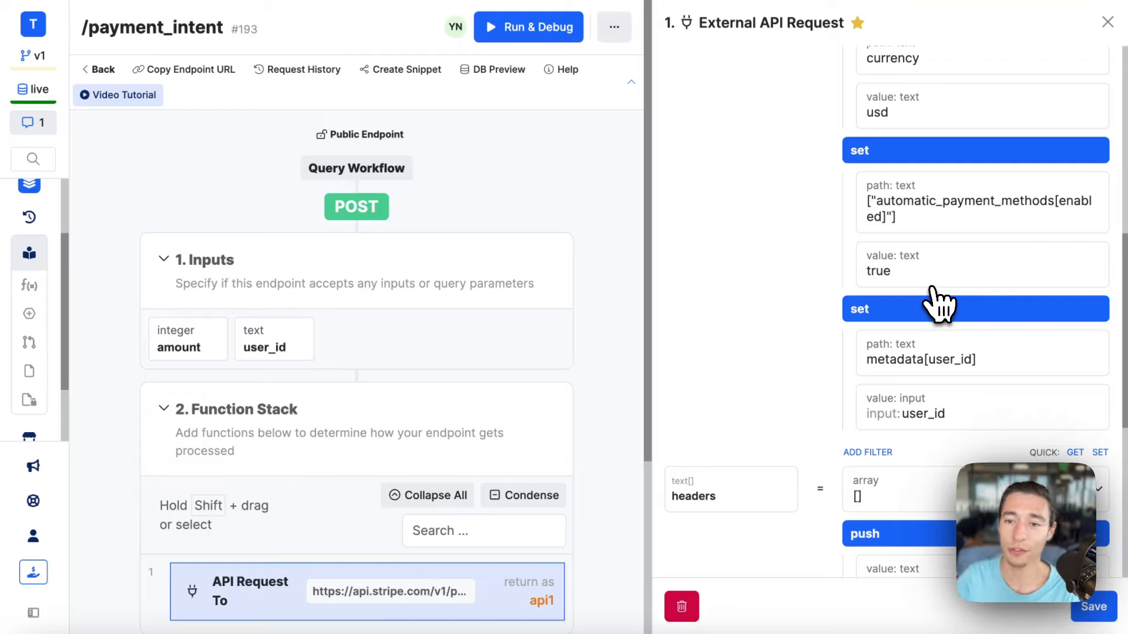
pyautogui.scroll(-2, 939, 328)
pyautogui.click(924, 322)
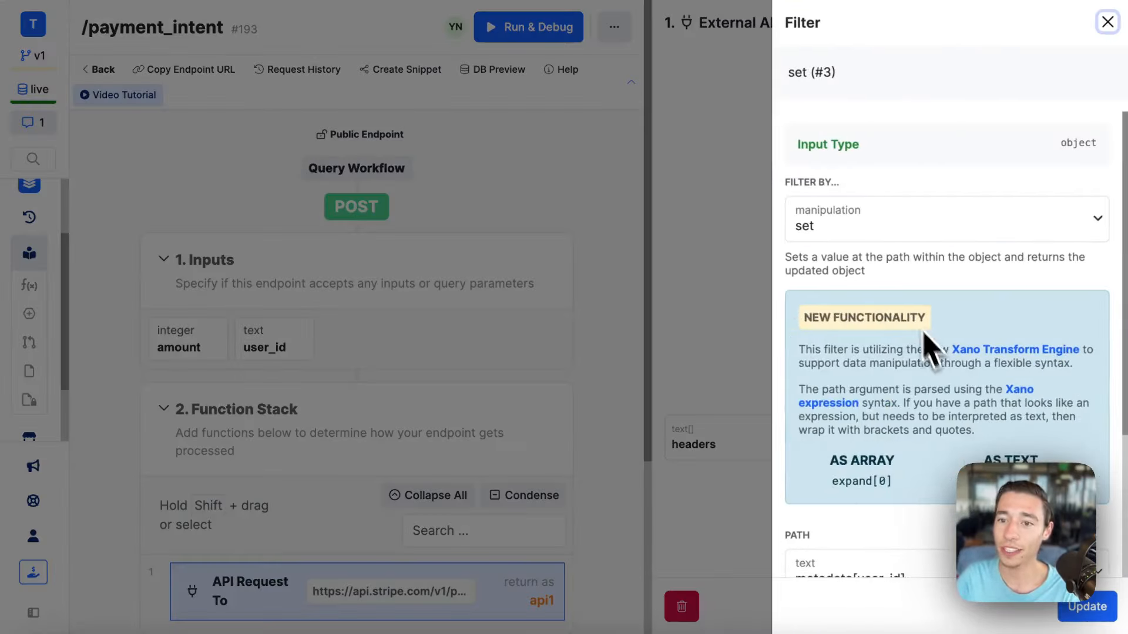
pyautogui.scroll(-4, 917, 364)
pyautogui.click(851, 372)
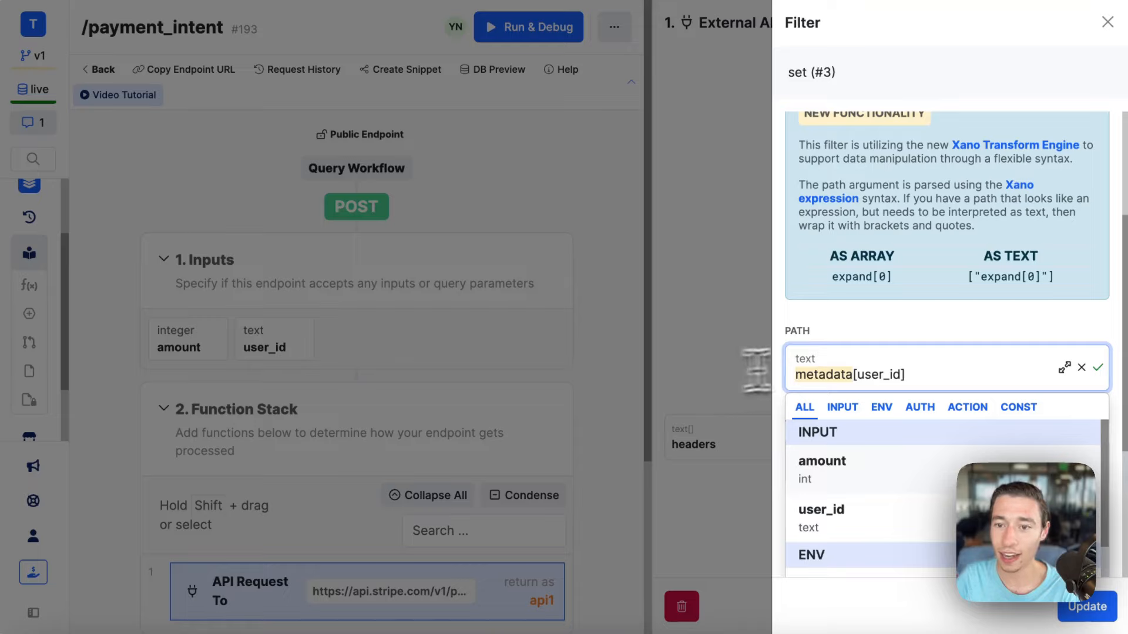
pyautogui.moveTo(851, 373); pyautogui.dragTo(944, 372)
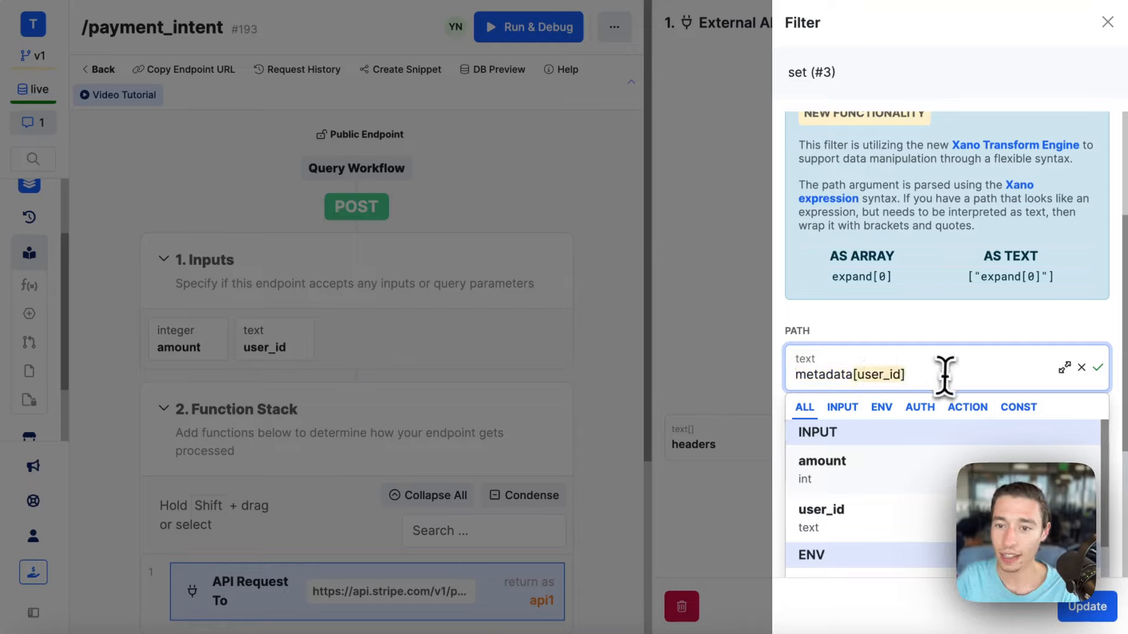
pyautogui.click(891, 317)
pyautogui.moveTo(854, 374); pyautogui.dragTo(934, 373)
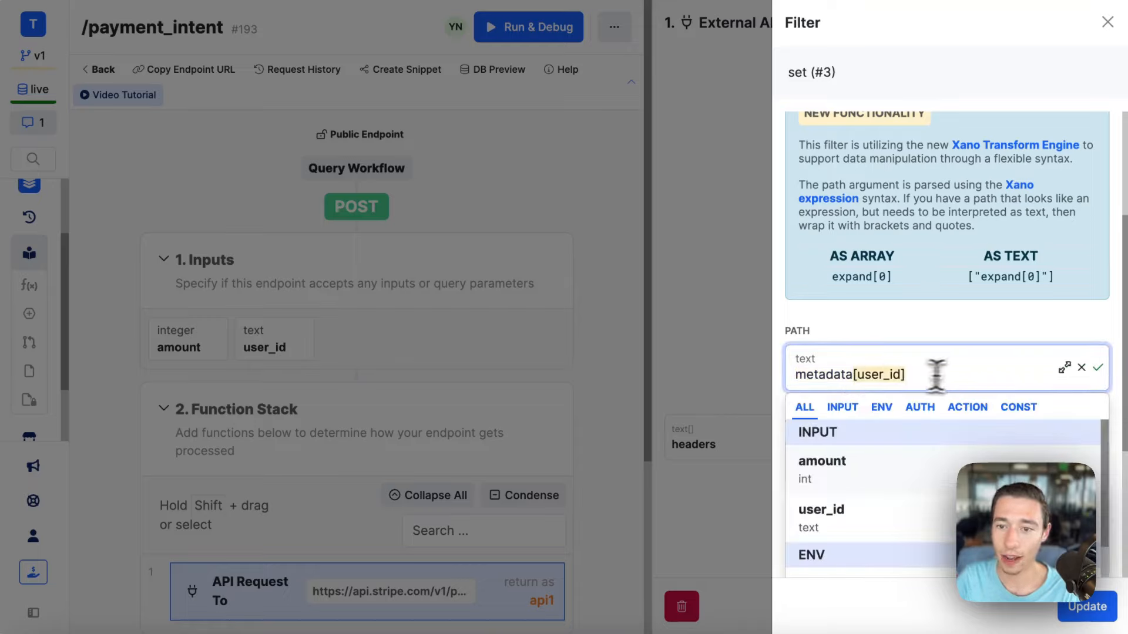
pyautogui.click(910, 332)
# - Check the value mapped to the metadata[user_id] path, and close the filter with its settings kept
pyautogui.click(855, 464)
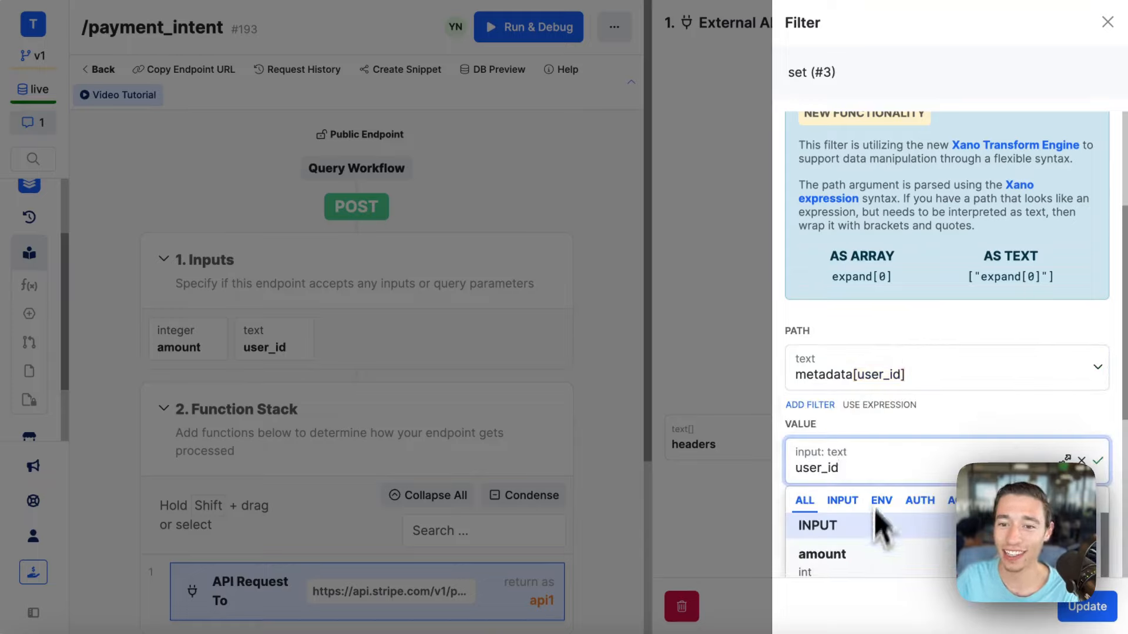
pyautogui.scroll(-2, 858, 579)
pyautogui.click(849, 555)
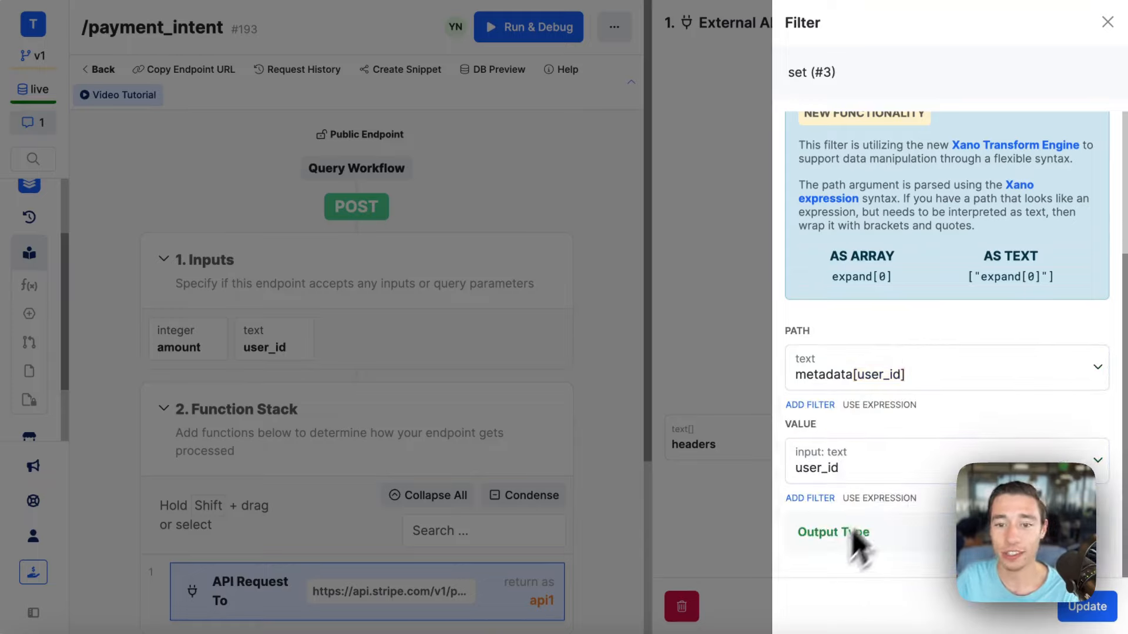
pyautogui.click(1106, 609)
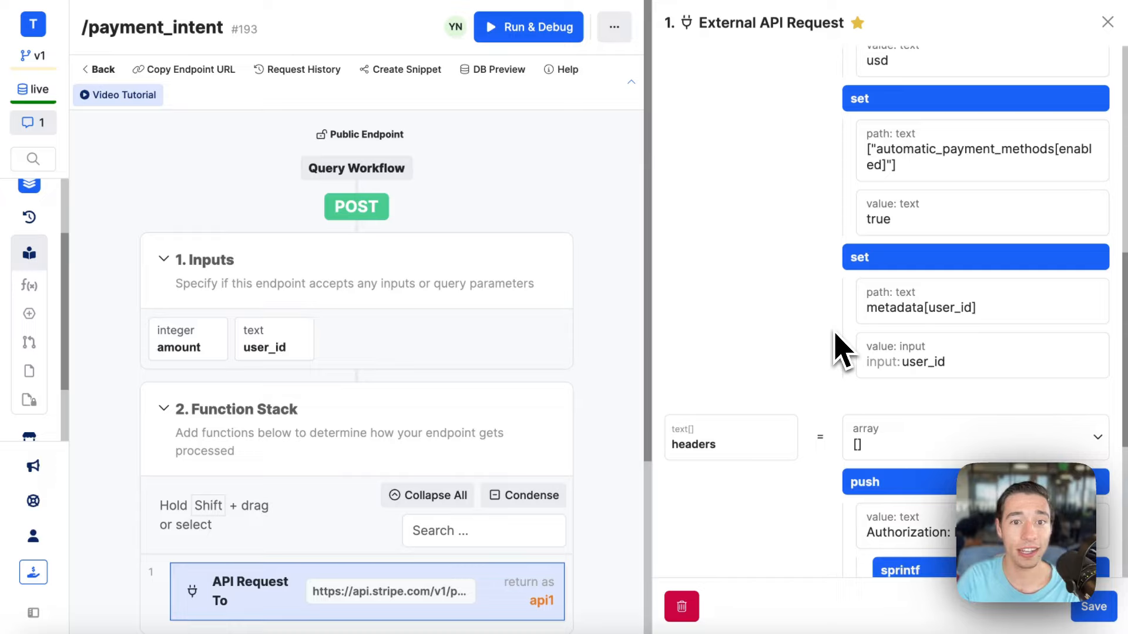
# - Review the request's remaining params and the Authorization header with its sprintf filter
pyautogui.scroll(-3, 999, 416)
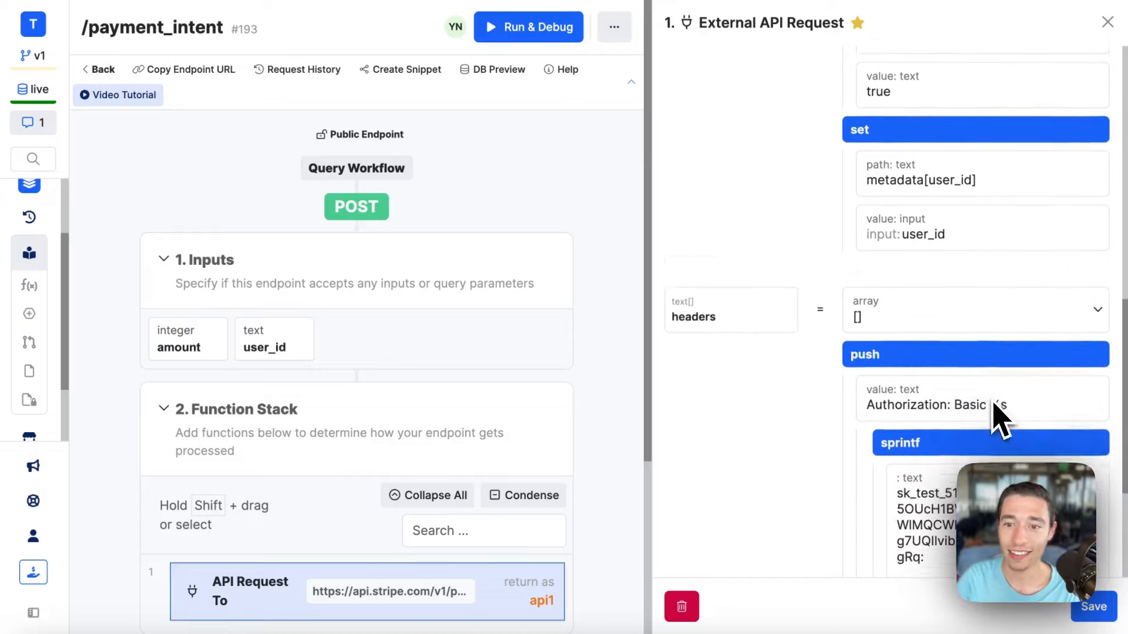
pyautogui.scroll(2, 1001, 420)
pyautogui.scroll(3, 999, 416)
pyautogui.scroll(-1, 999, 416)
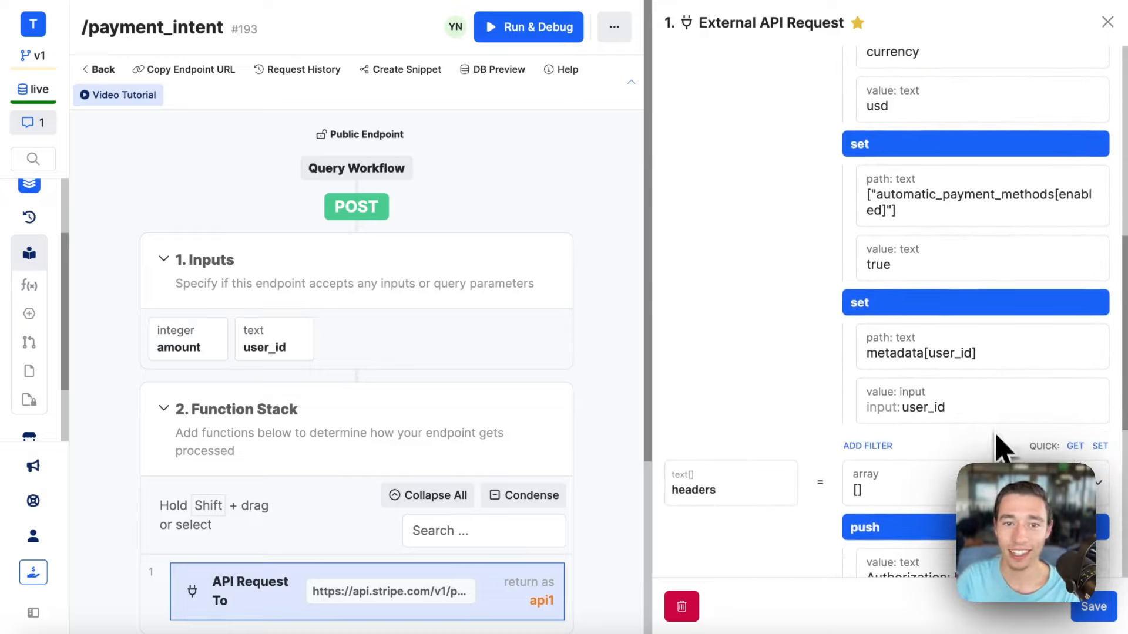
pyautogui.scroll(-1, 1002, 434)
pyautogui.scroll(-2, 1001, 452)
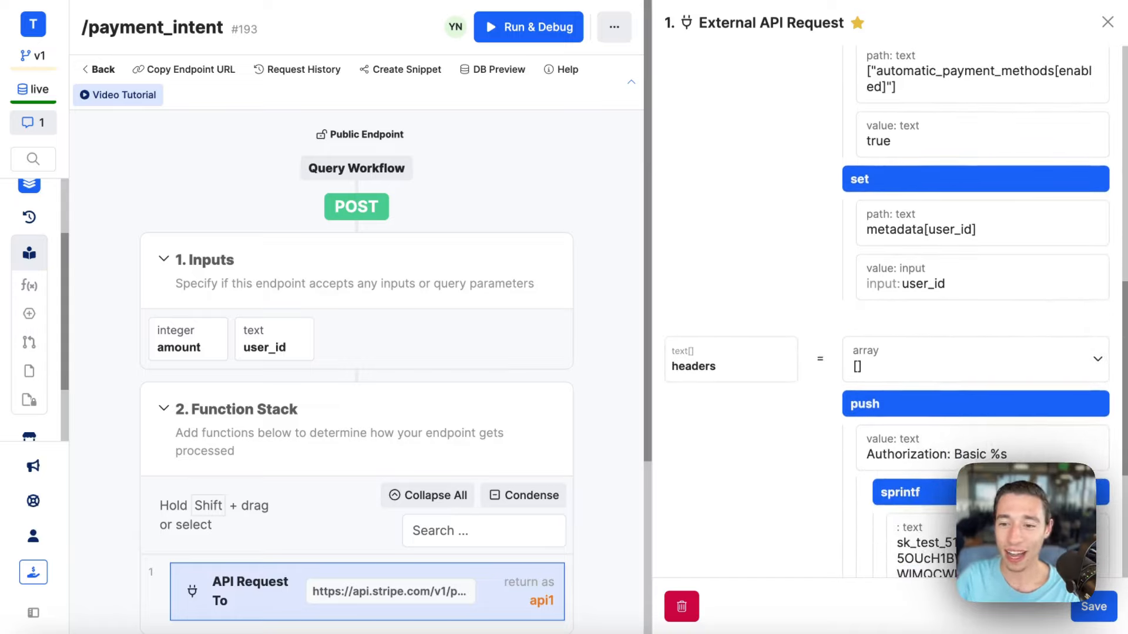
# - Save the external API request and publish the payment_intent endpoint without a publish message or additional drafts
pyautogui.click(1094, 611)
pyautogui.click(1032, 58)
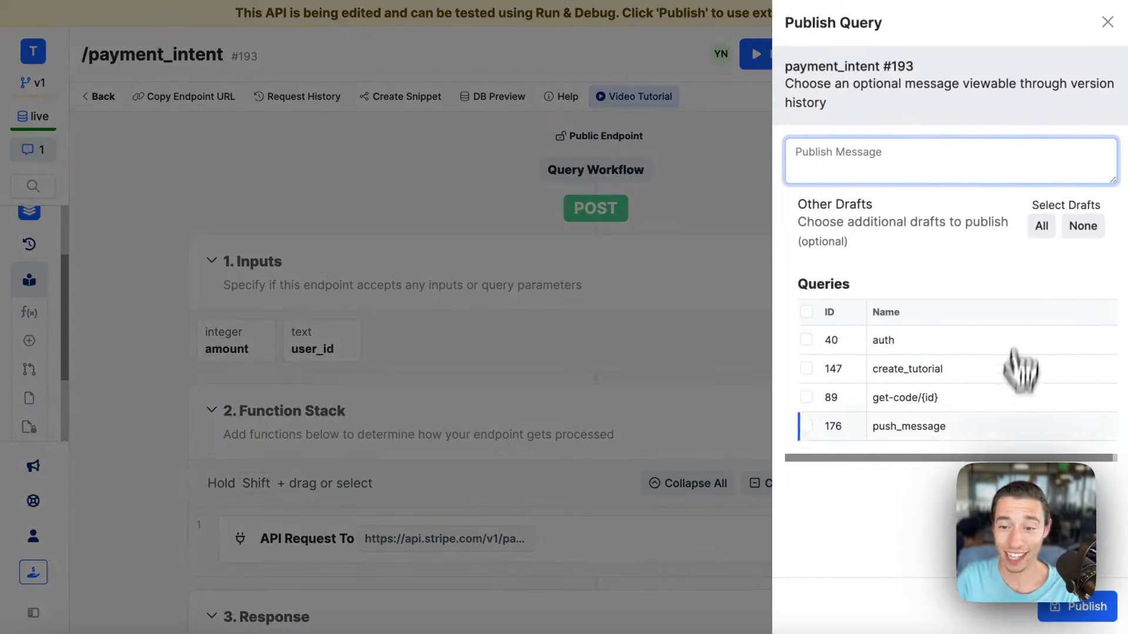
pyautogui.click(1084, 610)
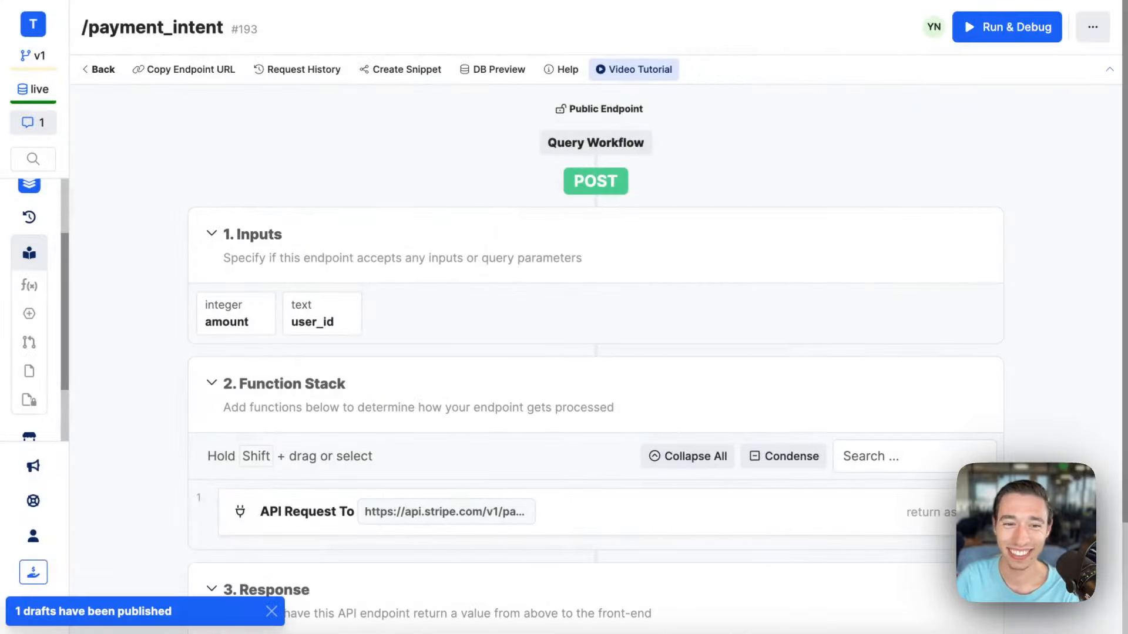
# - Open the endpoint's response settings and inspect the returned api1.response.result variable
pyautogui.scroll(-2, 730, 403)
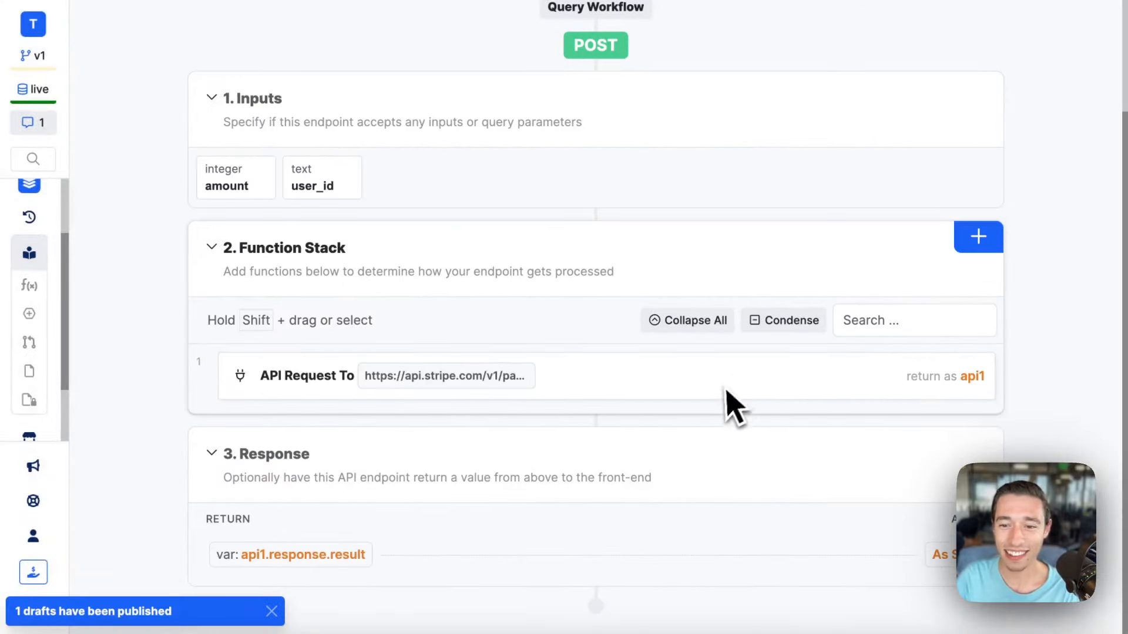
pyautogui.click(329, 556)
pyautogui.click(758, 148)
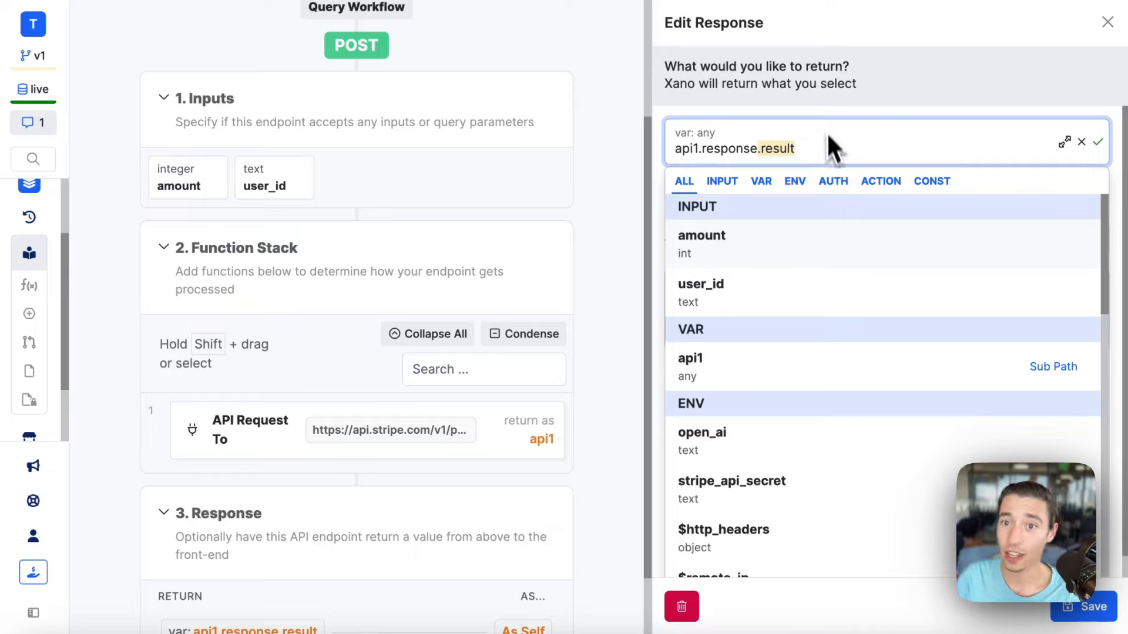
pyautogui.press('Return')
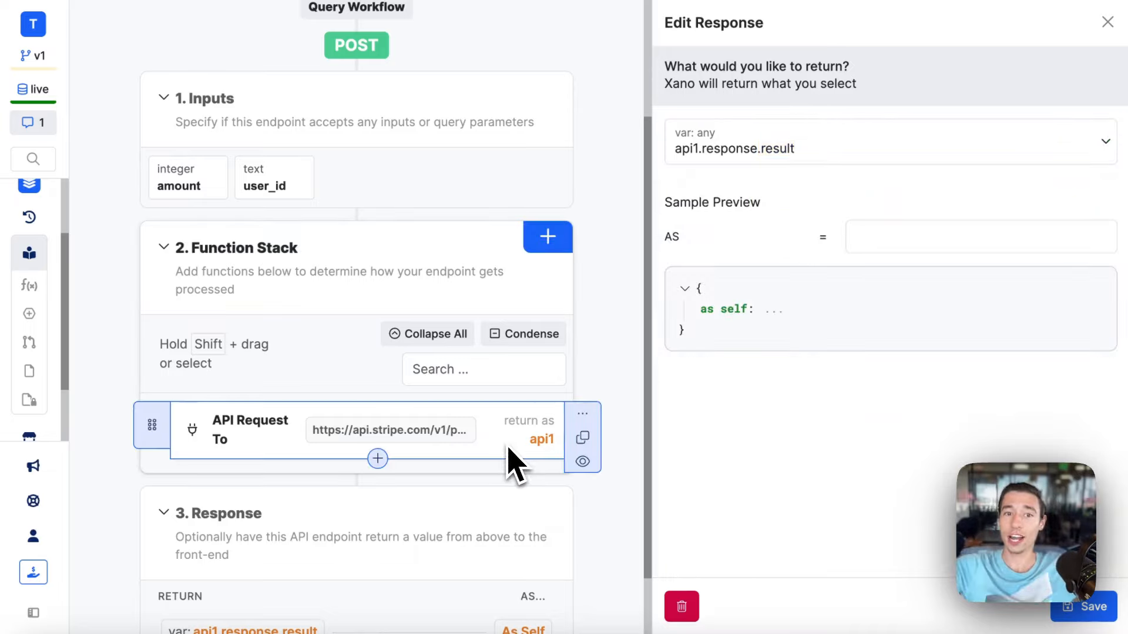